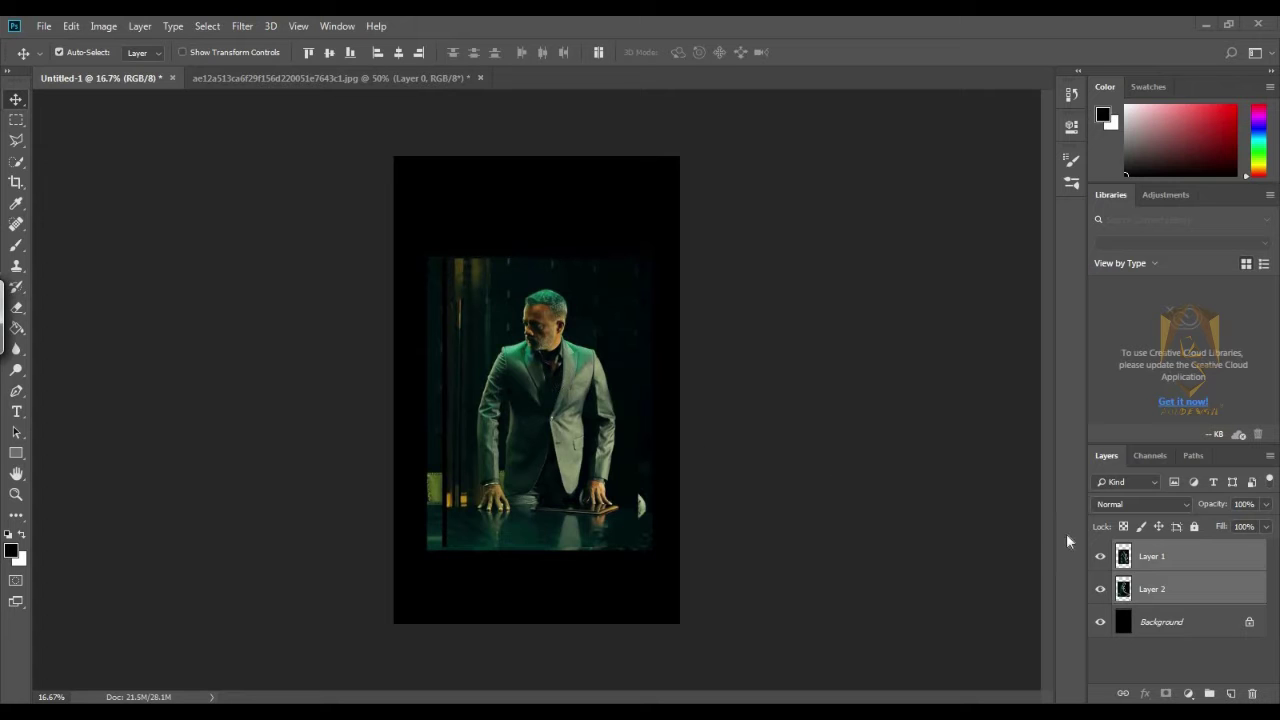
Step: Drag Layer 1, the top copy of the suited man photo, until it sits exactly over Layer 2
left_click(1150, 556)
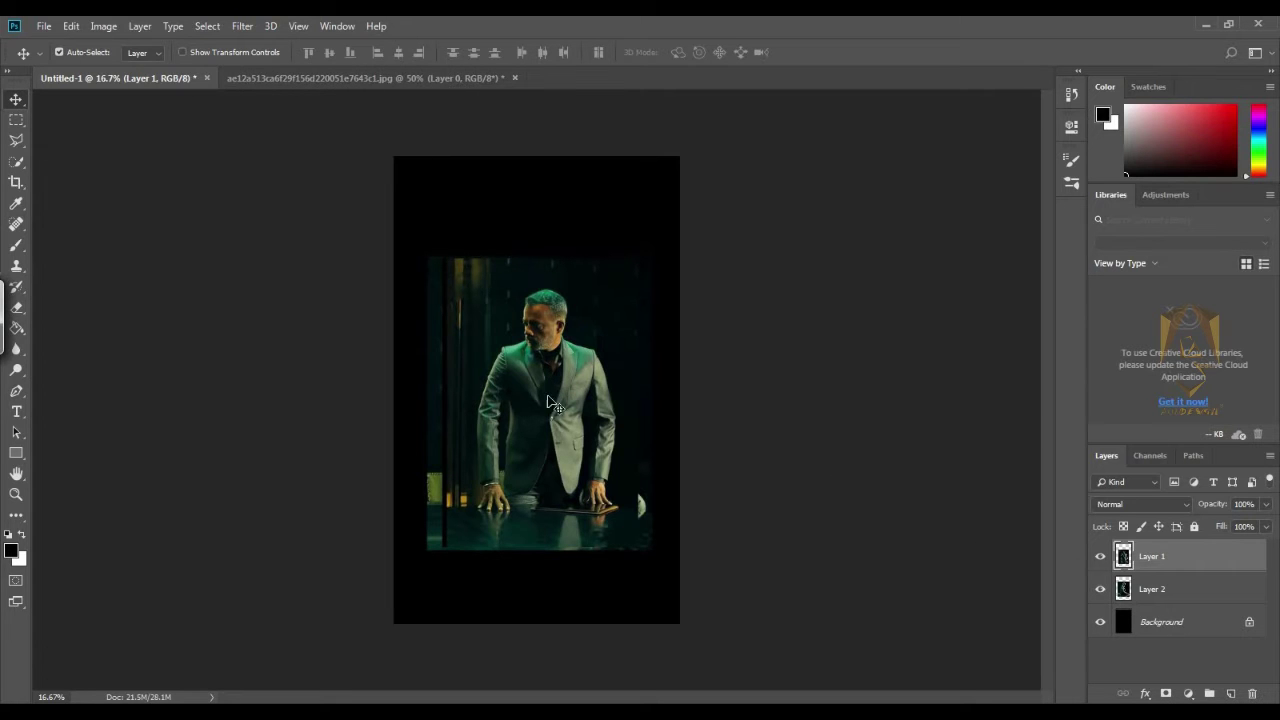
mouse_move(556, 405)
left_mouse_down()
mouse_move(576, 458)
mouse_move(590, 345)
left_mouse_up()
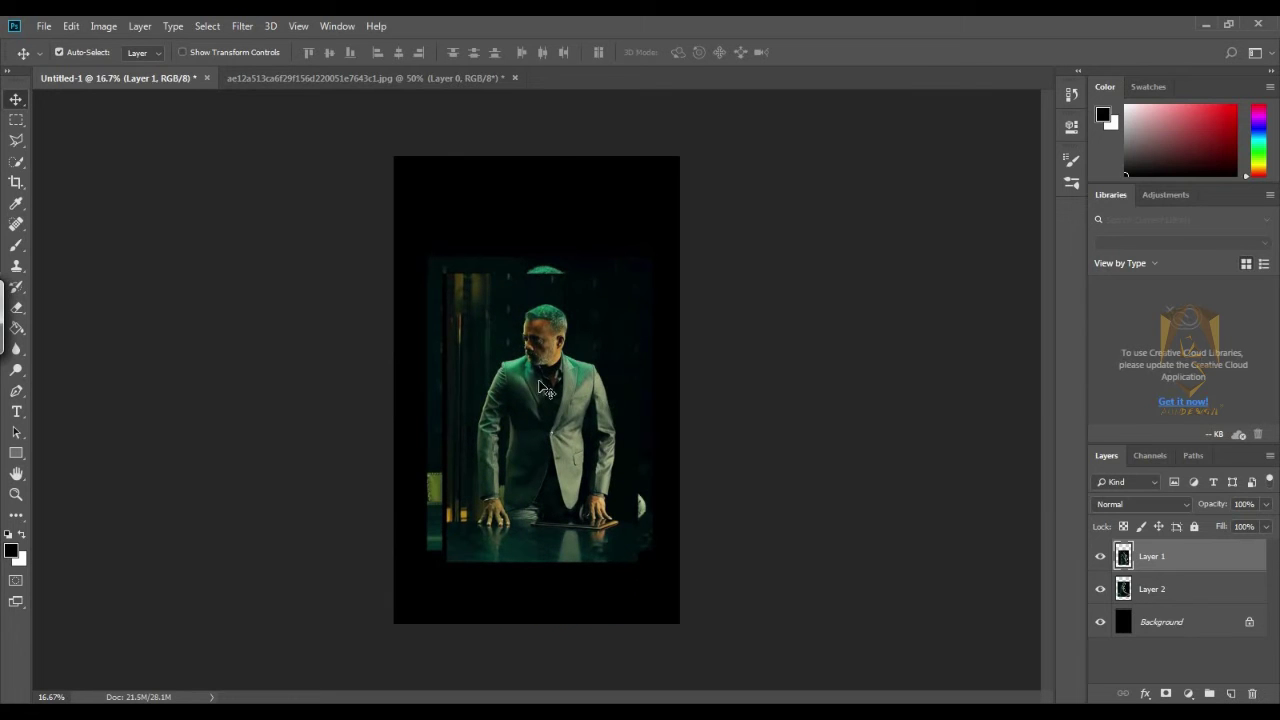
left_click_drag(541, 360, 566, 372)
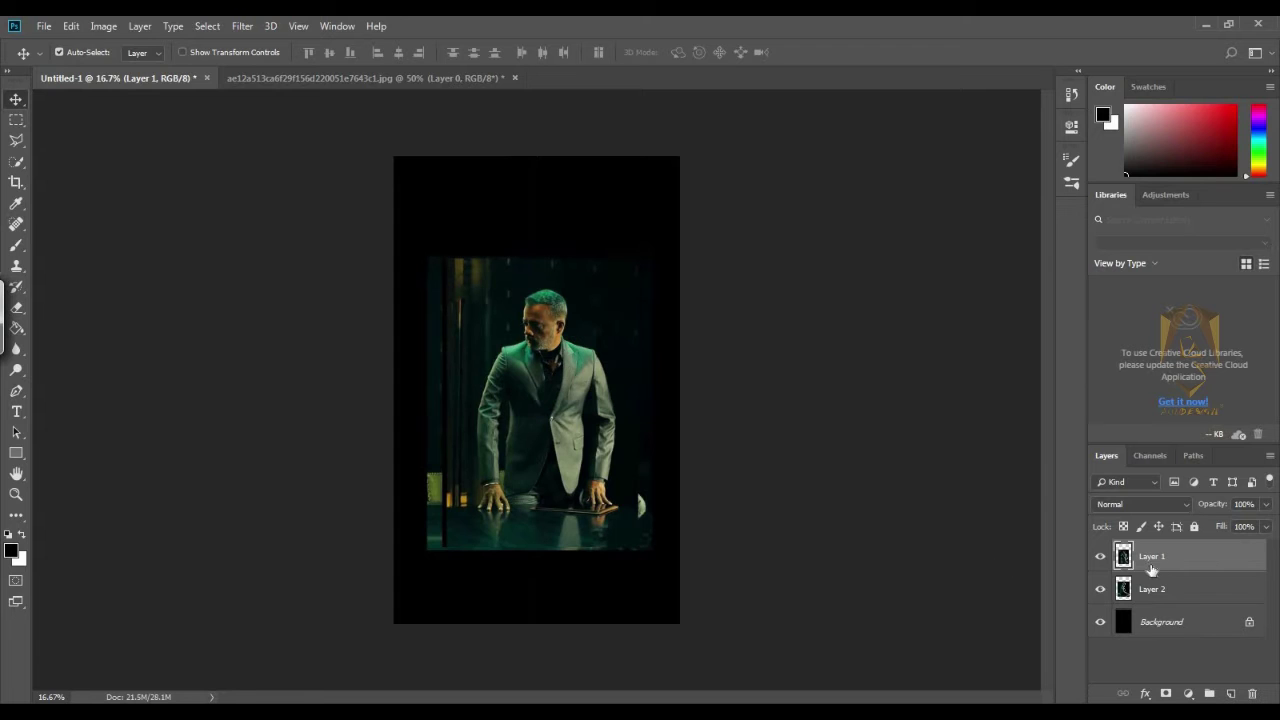
left_click_drag(597, 366, 592, 362)
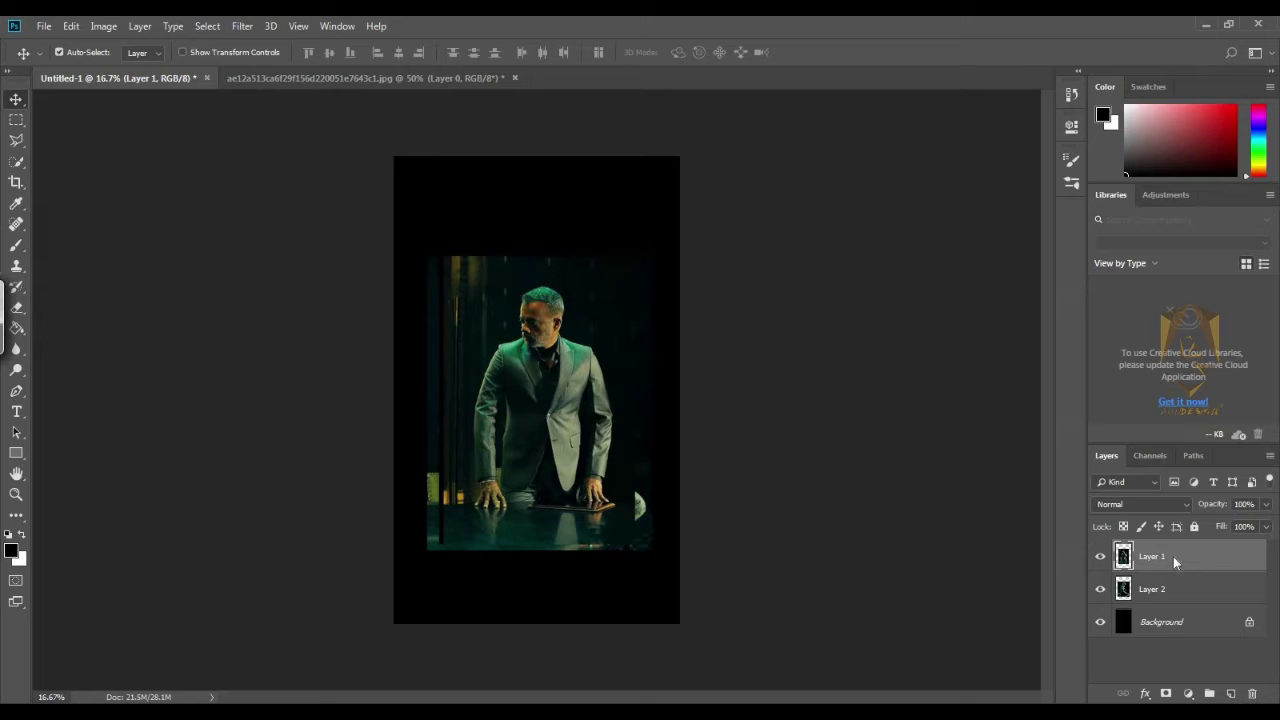
Step: Uncheck the R channel in Layer 1's Blending Options to split the image into red and teal
right_click(1175, 561)
left_click(1199, 562)
right_click(1194, 556)
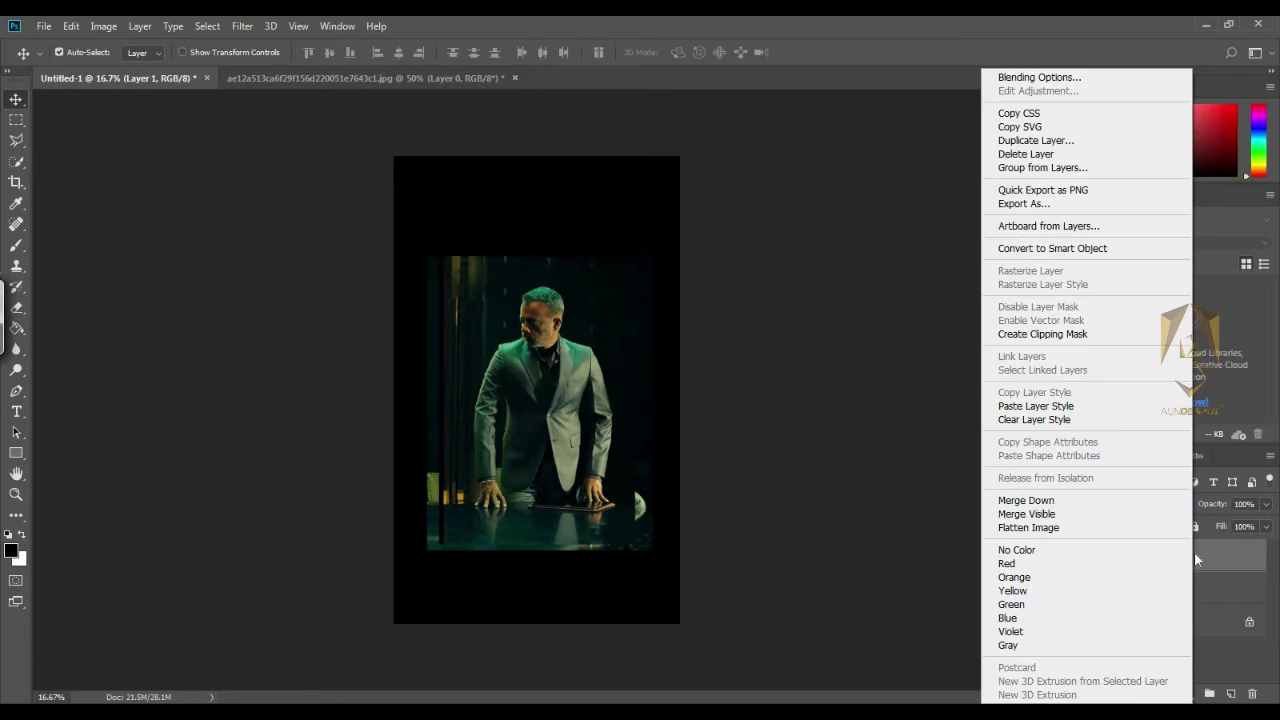
left_click(1040, 78)
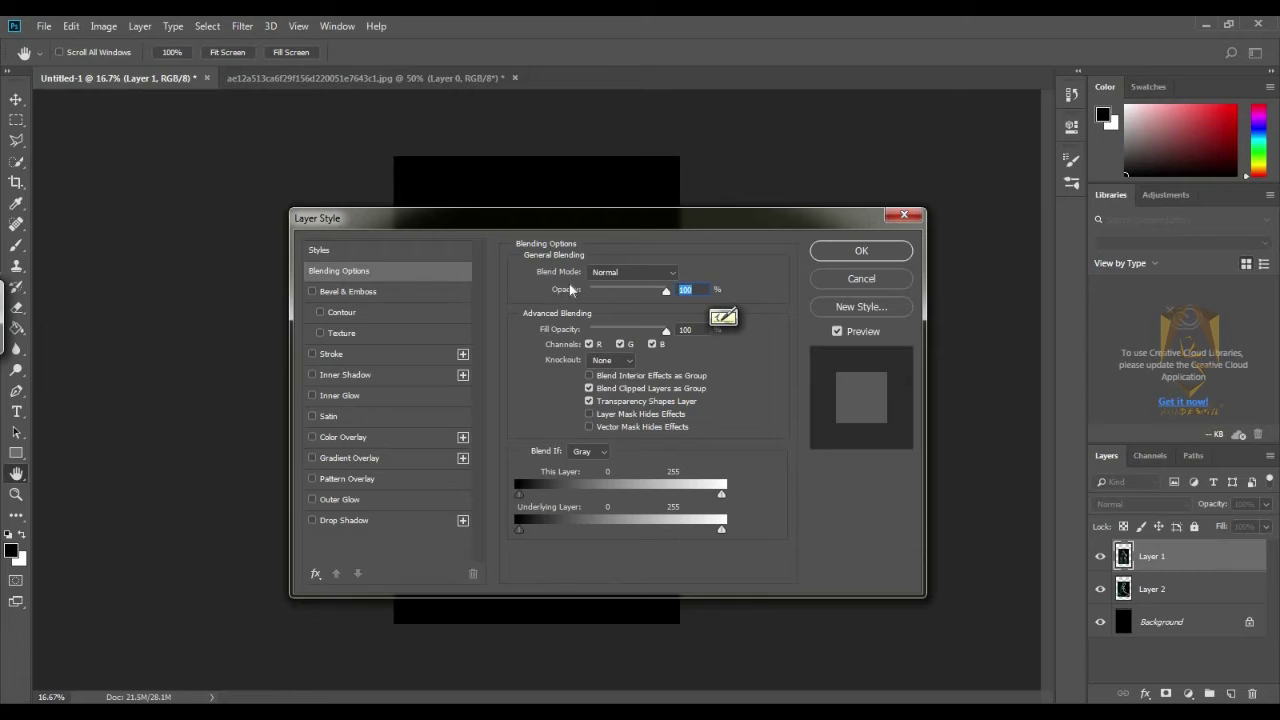
left_click(588, 345)
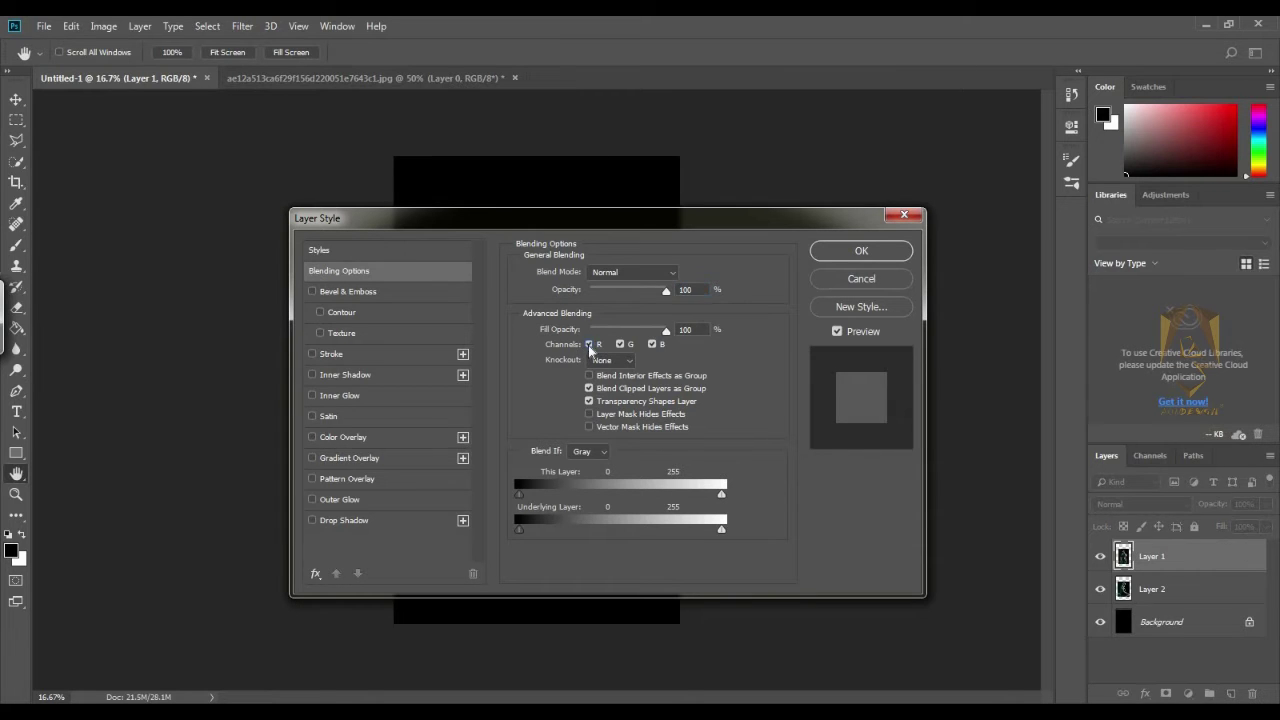
left_click(589, 345)
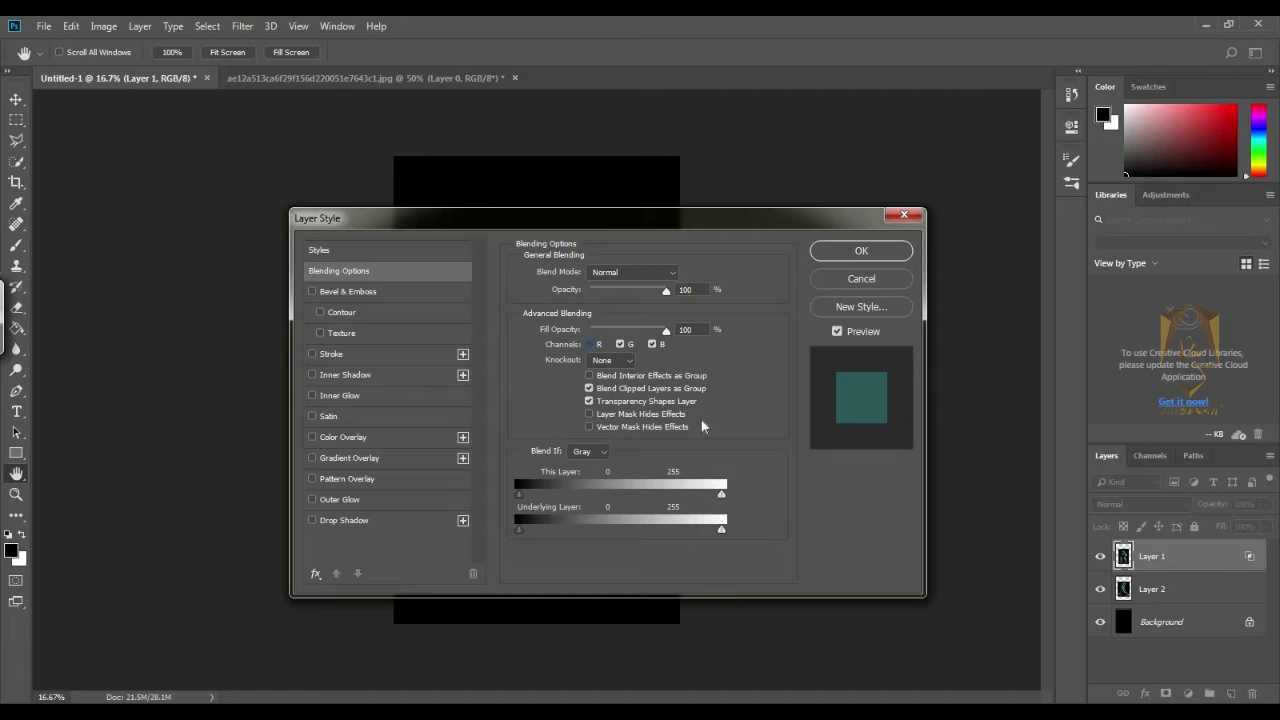
left_click(831, 256)
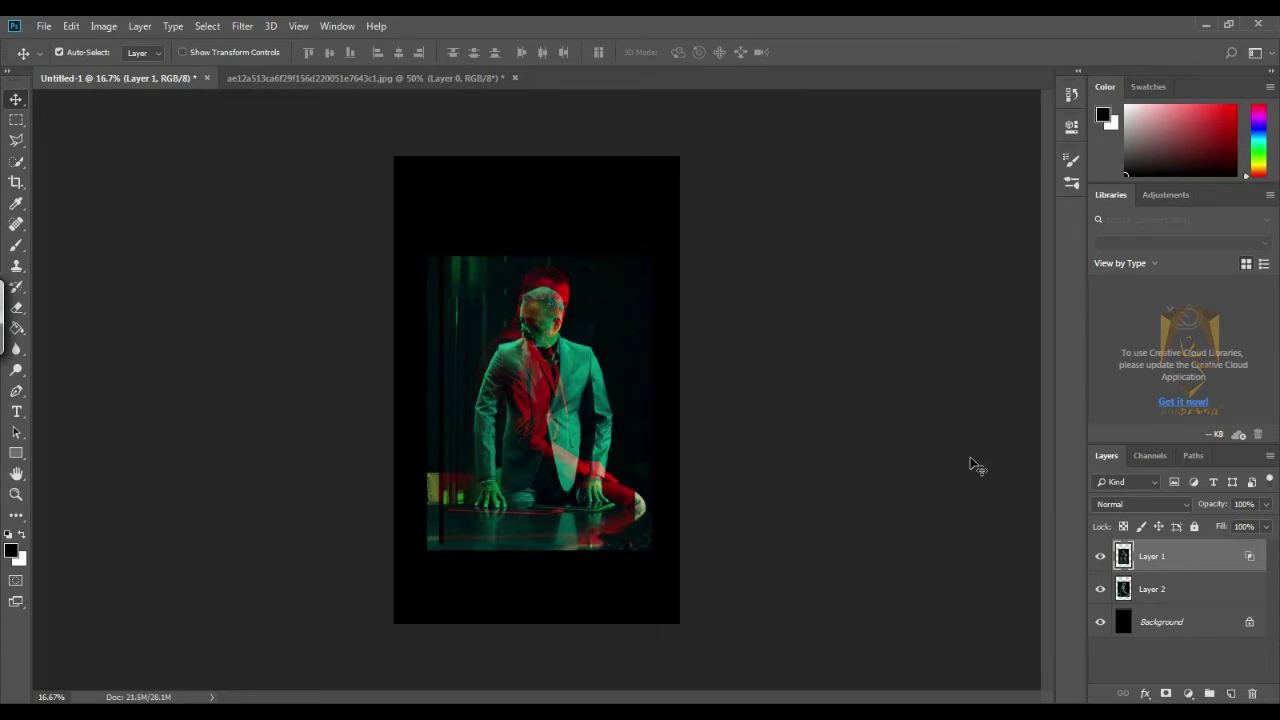
Step: Free Transform the lower photo copy to enlarge it across the poster
left_click(1150, 589)
key("ctrl+t")
left_click_drag(717, 631, 733, 620)
key("Return")
left_click(1100, 556)
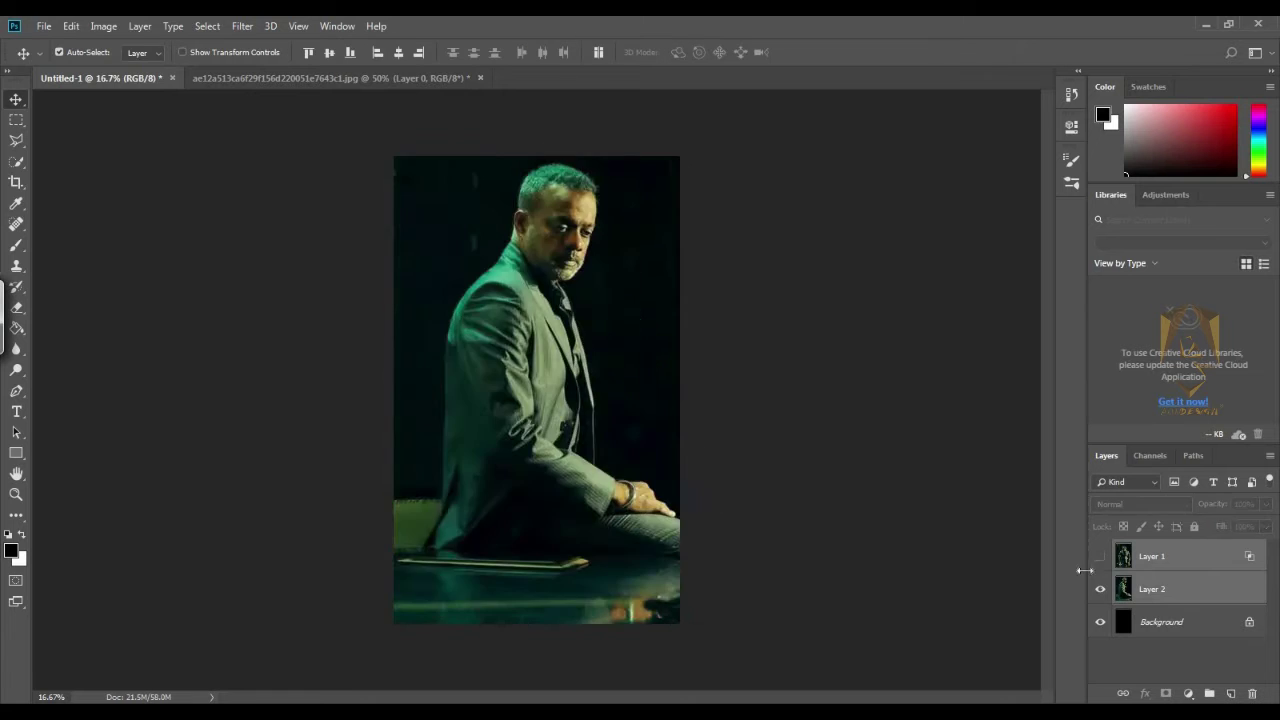
Step: Resize the top copy and offset the red copy to the right
left_click(1100, 556)
left_click(1100, 589)
key("ctrl+t")
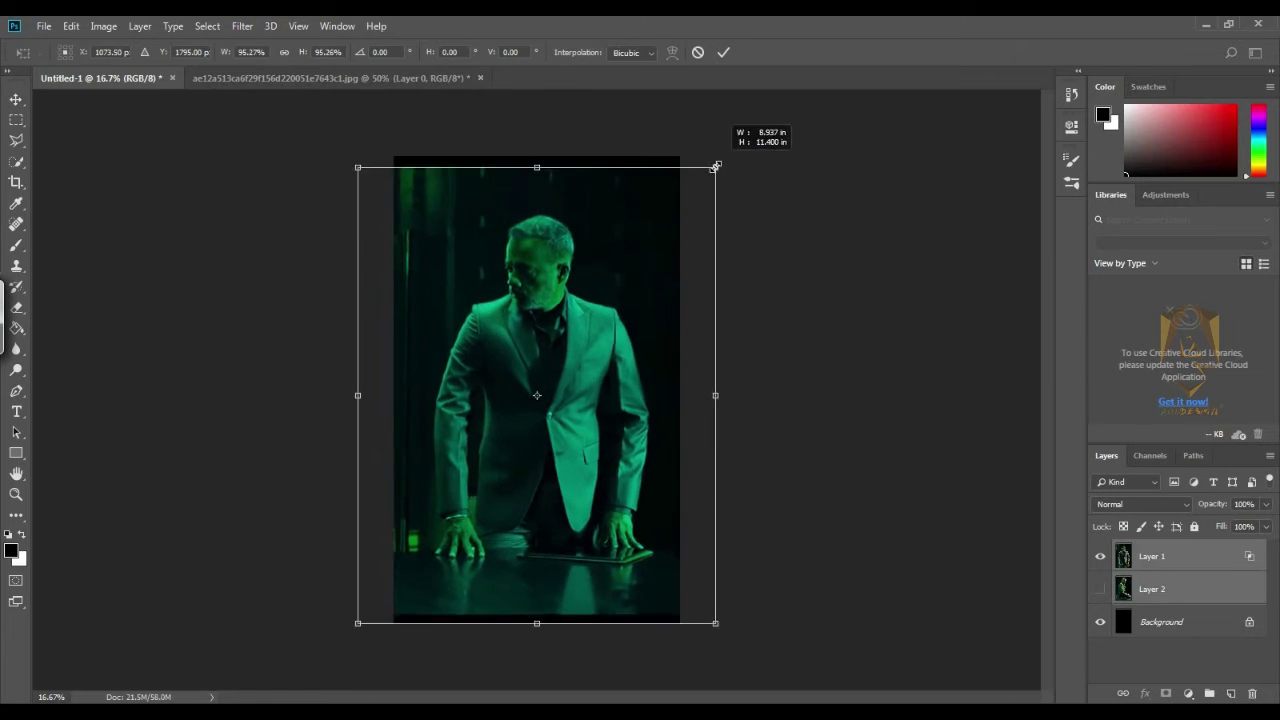
key("Return")
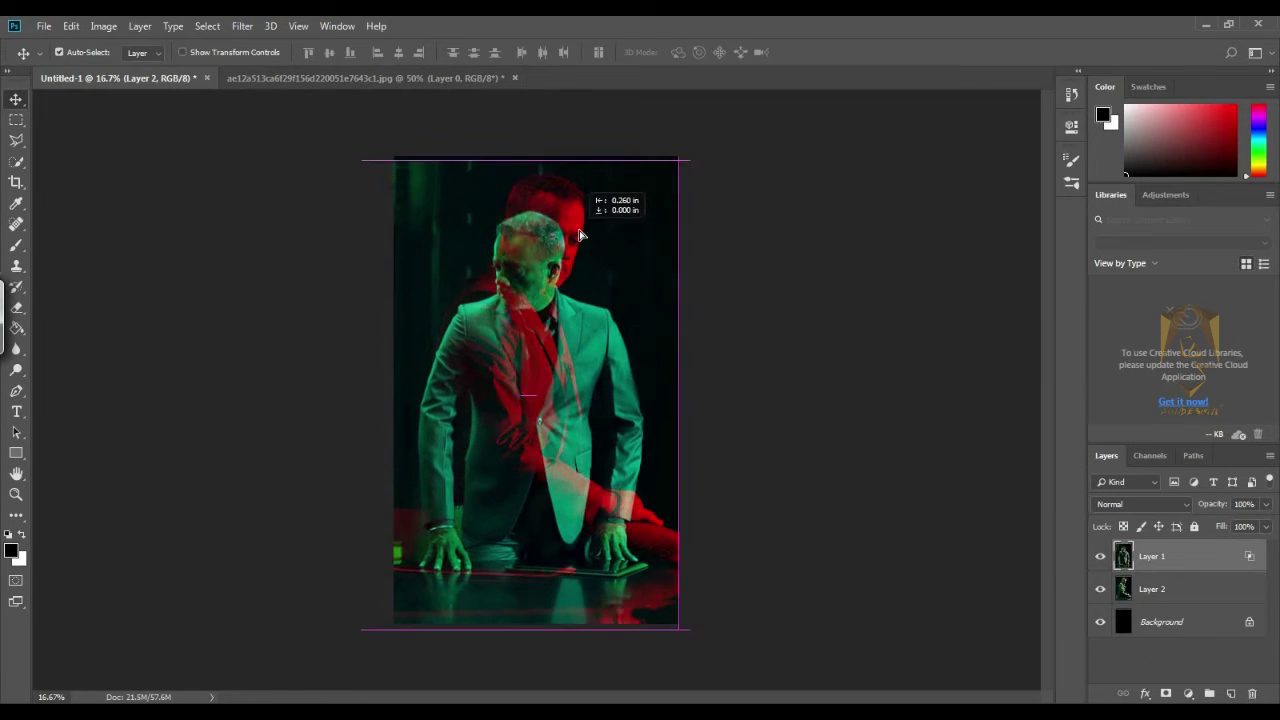
left_click_drag(590, 255, 598, 261)
Step: Enlarge the teal figure slightly, move it left and up, and shift the red figure right
left_click(59, 52)
mouse_move(560, 330)
left_mouse_down()
mouse_move(490, 392)
mouse_move(560, 478)
left_mouse_up()
key("ctrl+t")
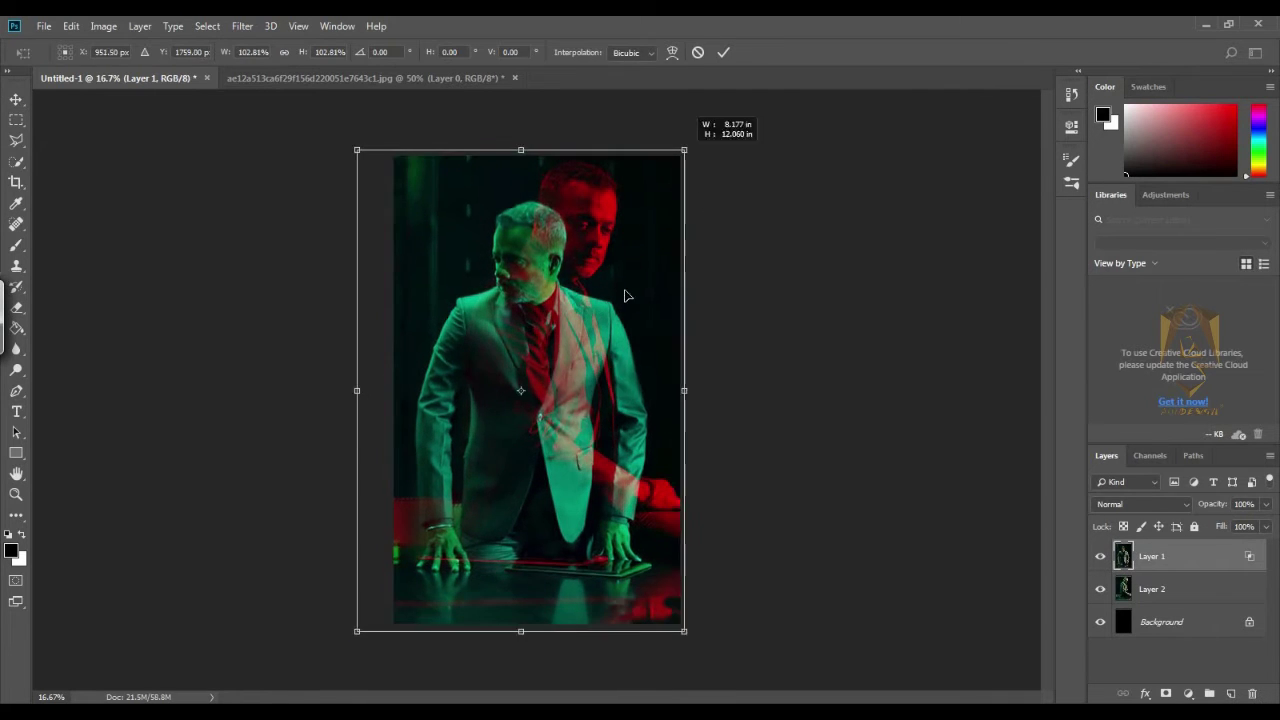
key("Return")
left_click_drag(625, 205, 635, 213)
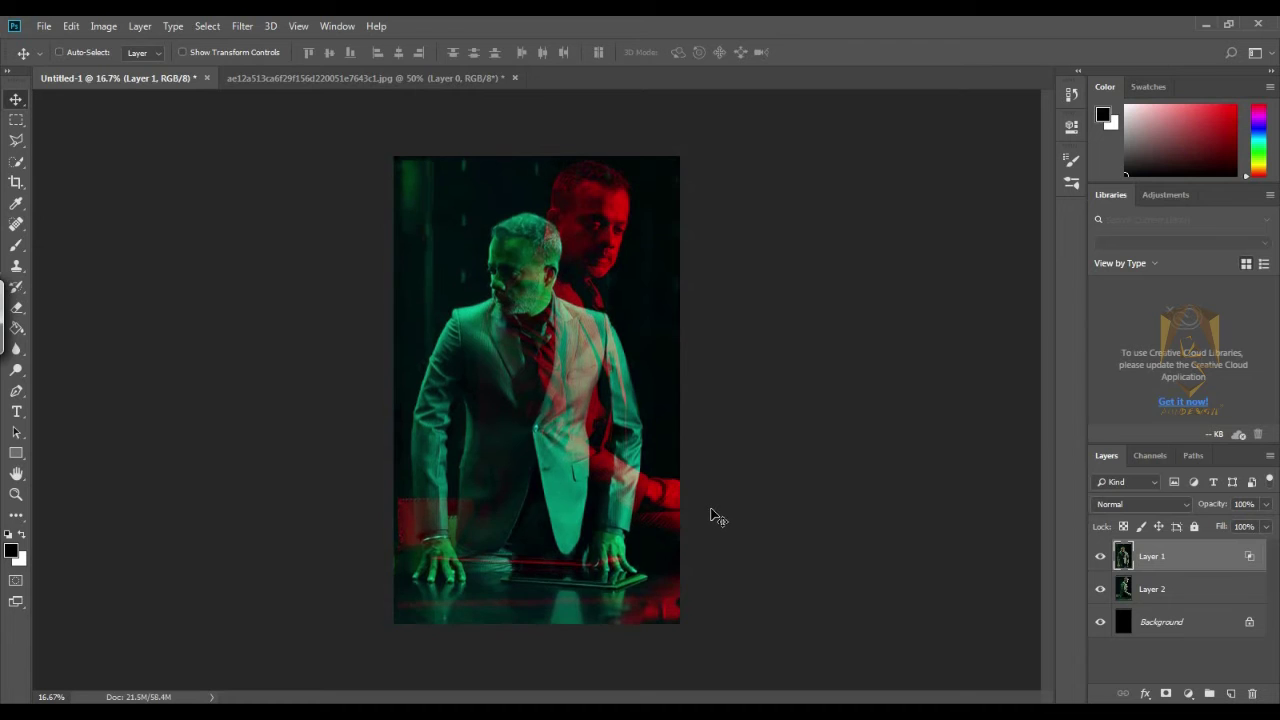
key("shift+Up")
key("shift+Up")
key("shift+Up")
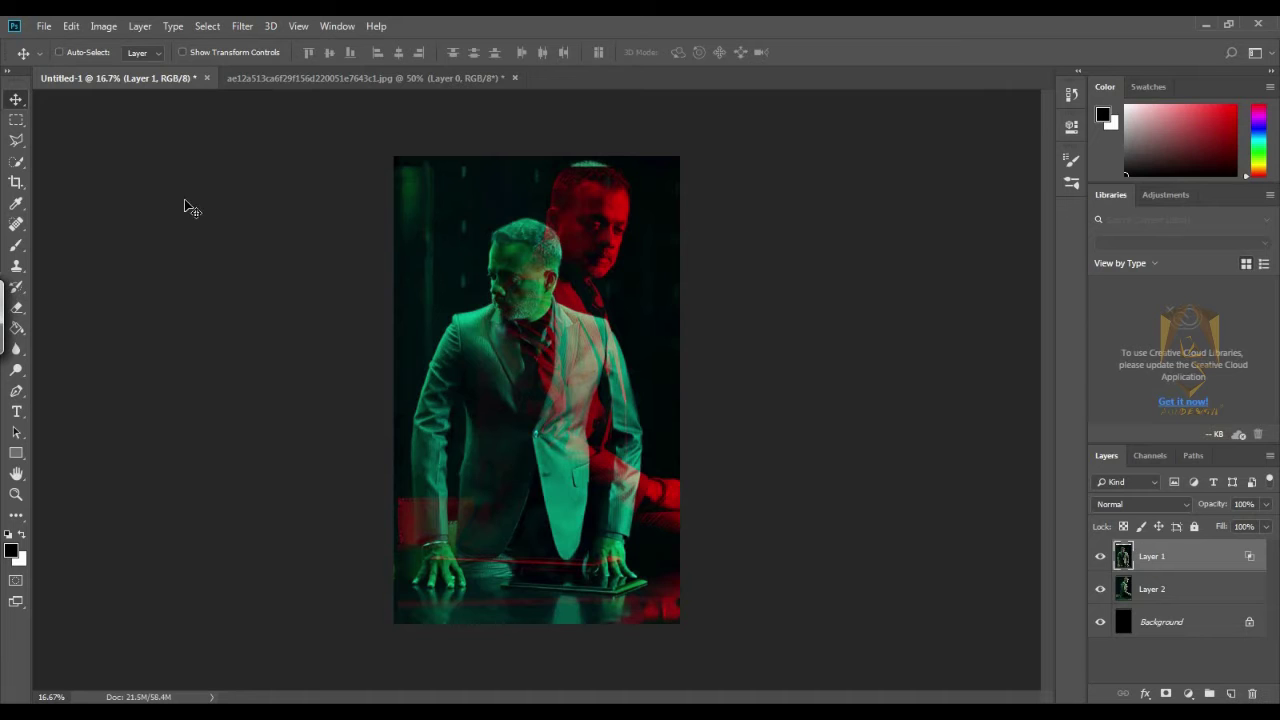
Step: Marquee-select a rectangular strip across the top of the photo
left_click(16, 120)
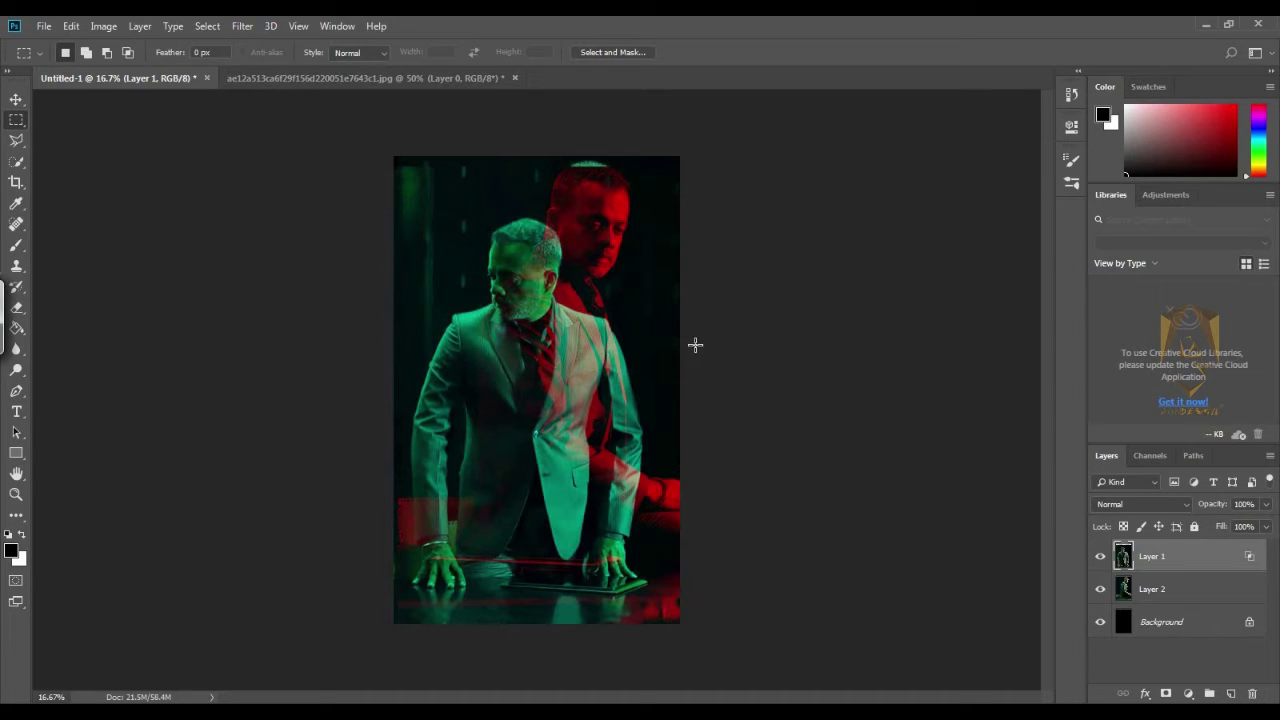
left_click(1100, 563)
left_click_drag(357, 136, 440, 163)
right_click(17, 120)
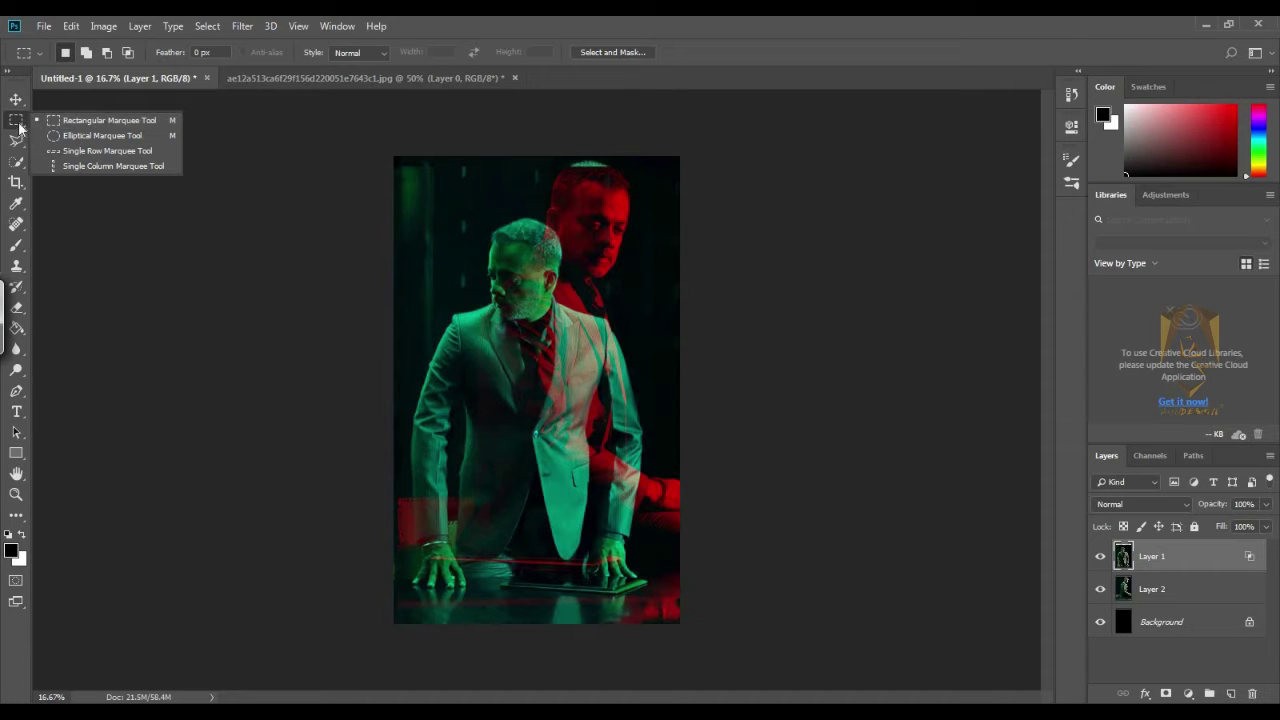
left_click(88, 122)
left_click_drag(377, 132, 686, 202)
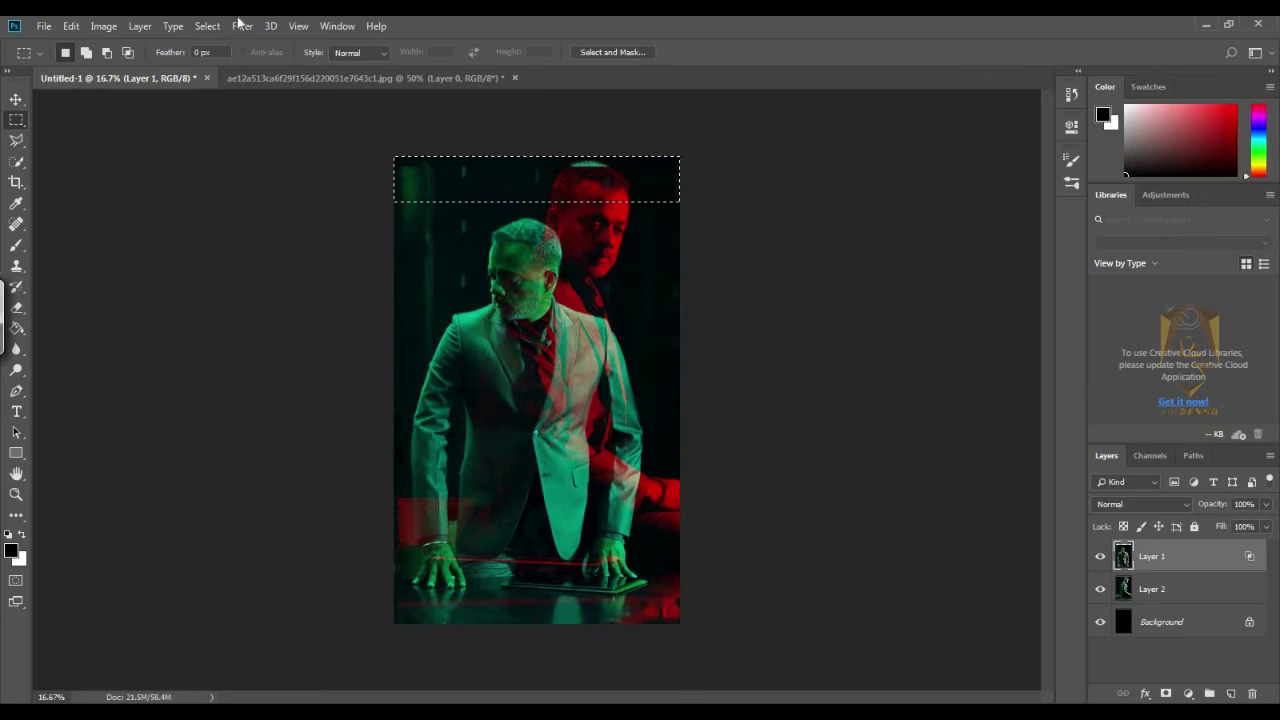
Step: Scale the selected top strip upward to reach the poster's top edge
left_click(72, 27)
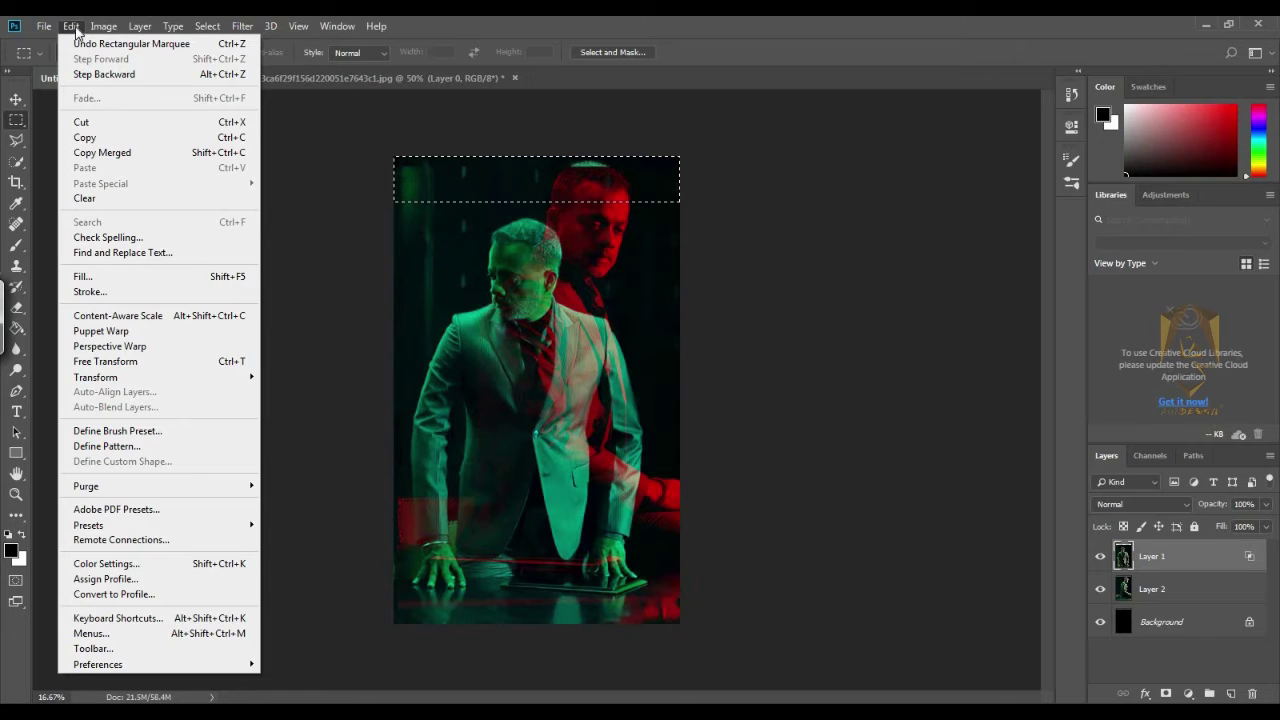
mouse_move(96, 377)
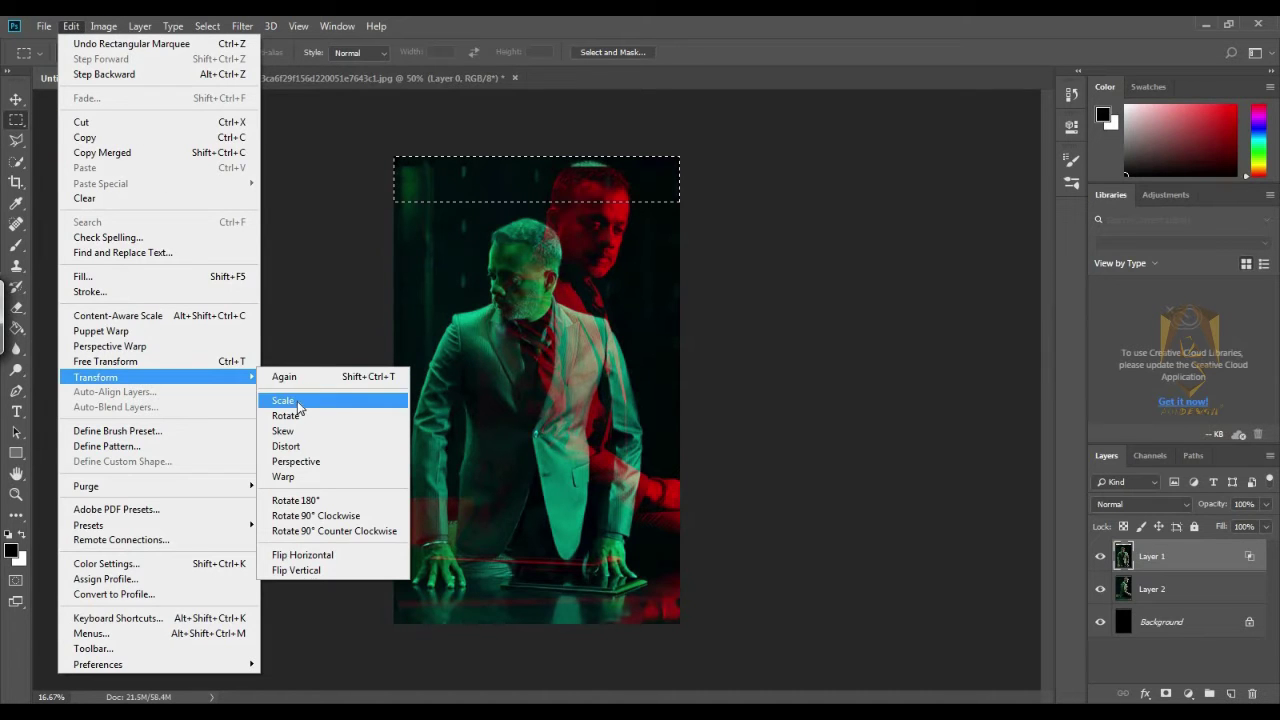
left_click(297, 402)
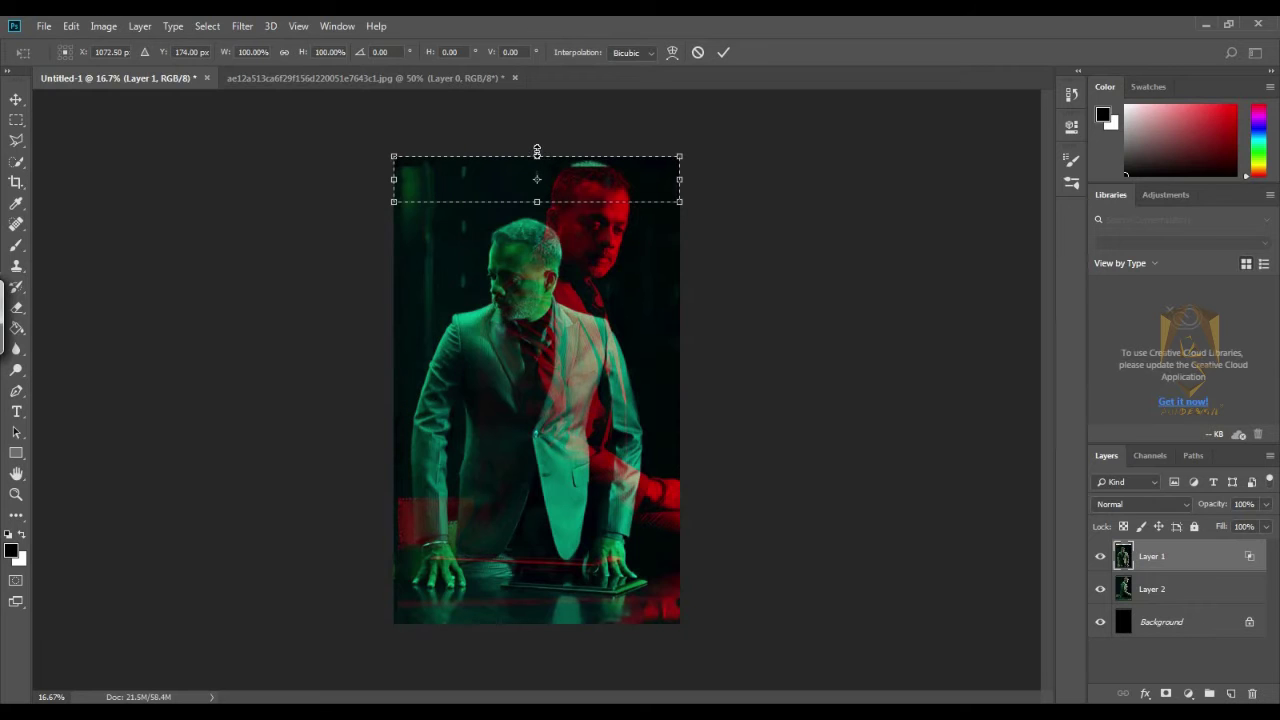
left_click_drag(537, 151, 534, 115)
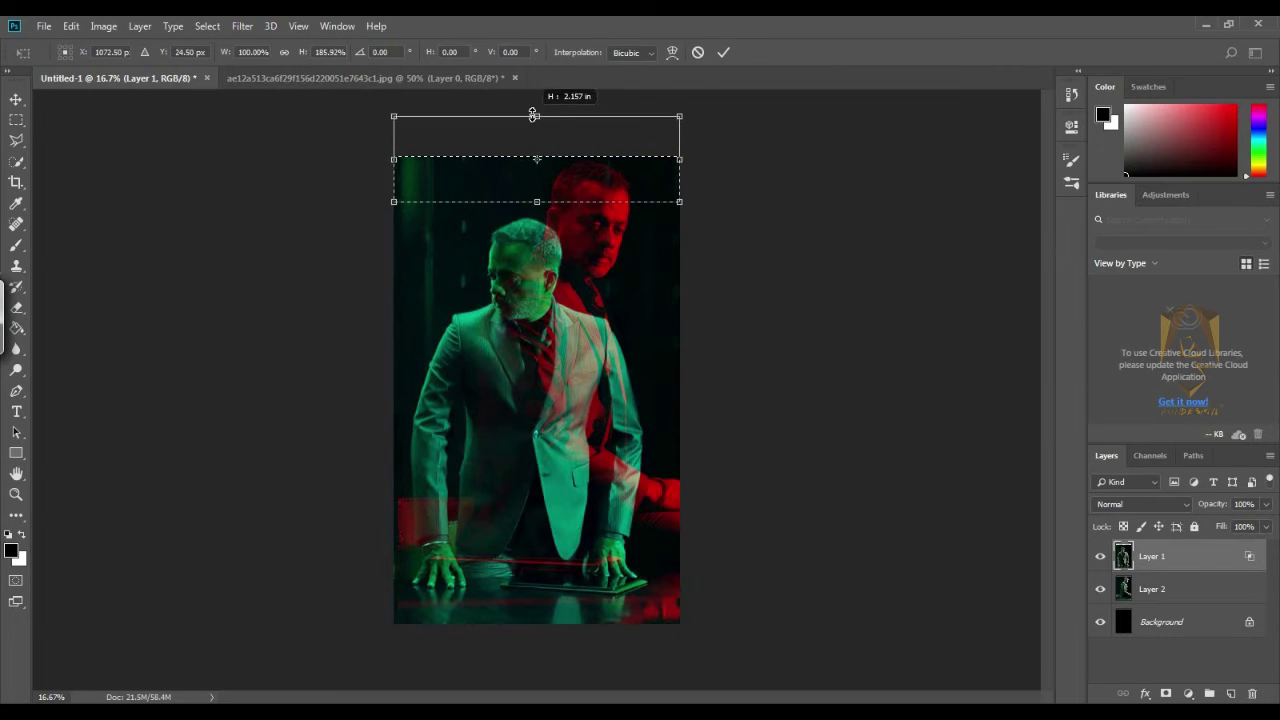
key("Return")
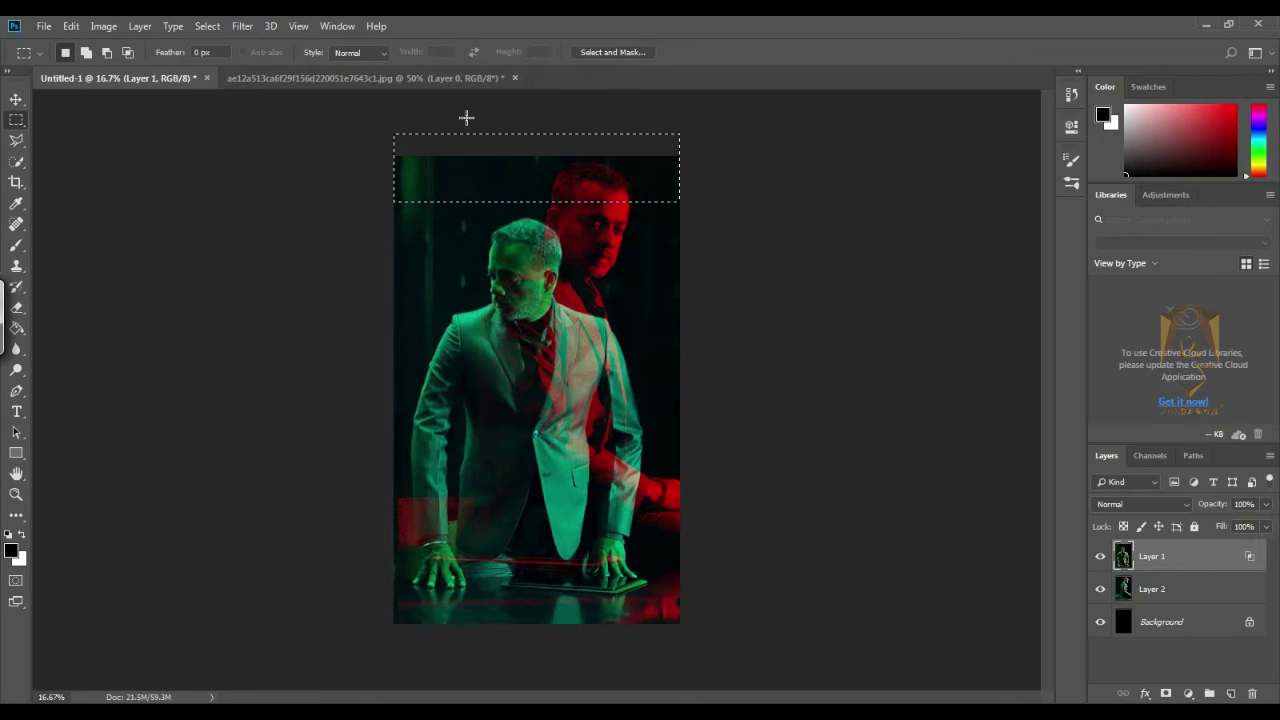
Step: Deselect and make white the foreground colour
left_click(104, 26)
left_click(130, 26)
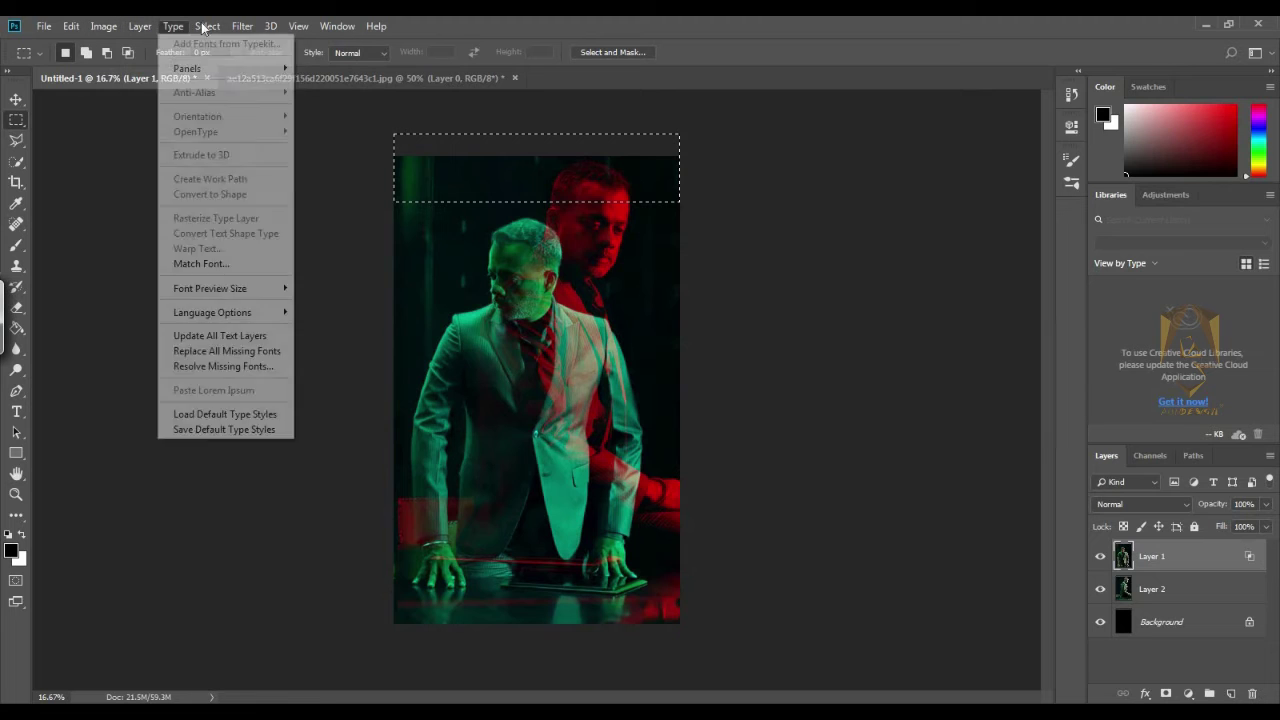
left_click(226, 61)
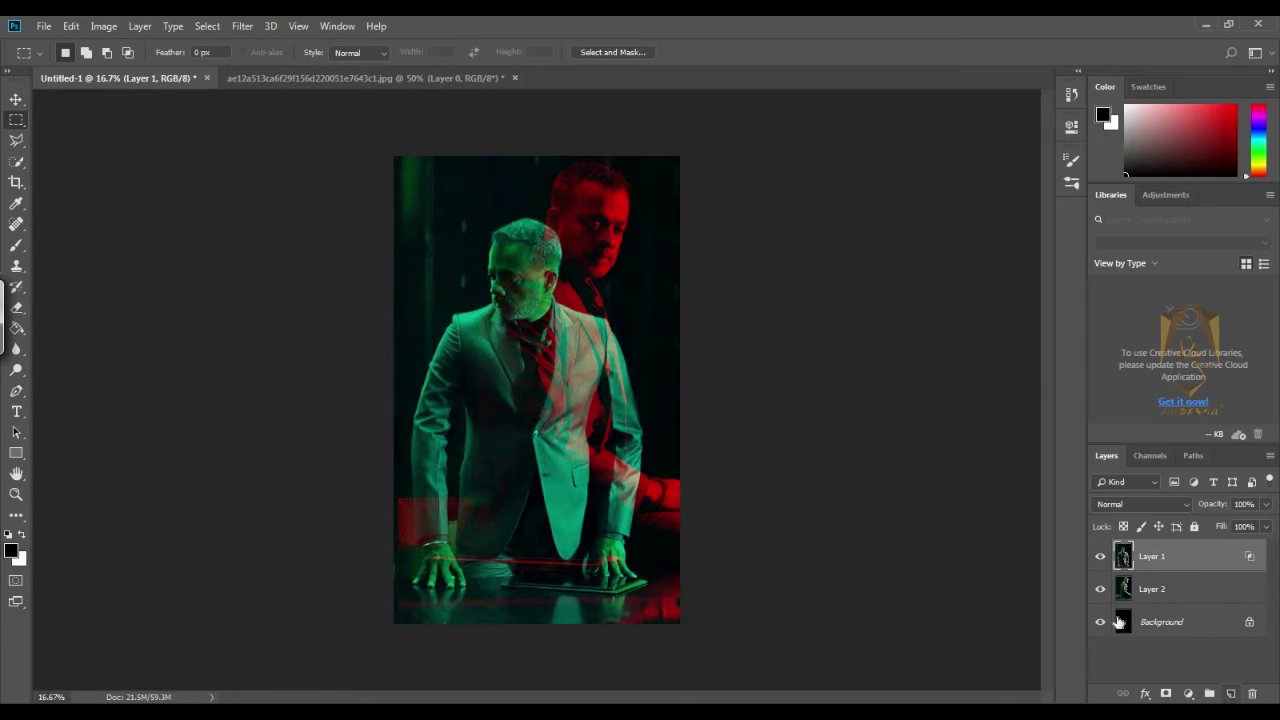
left_click(21, 535)
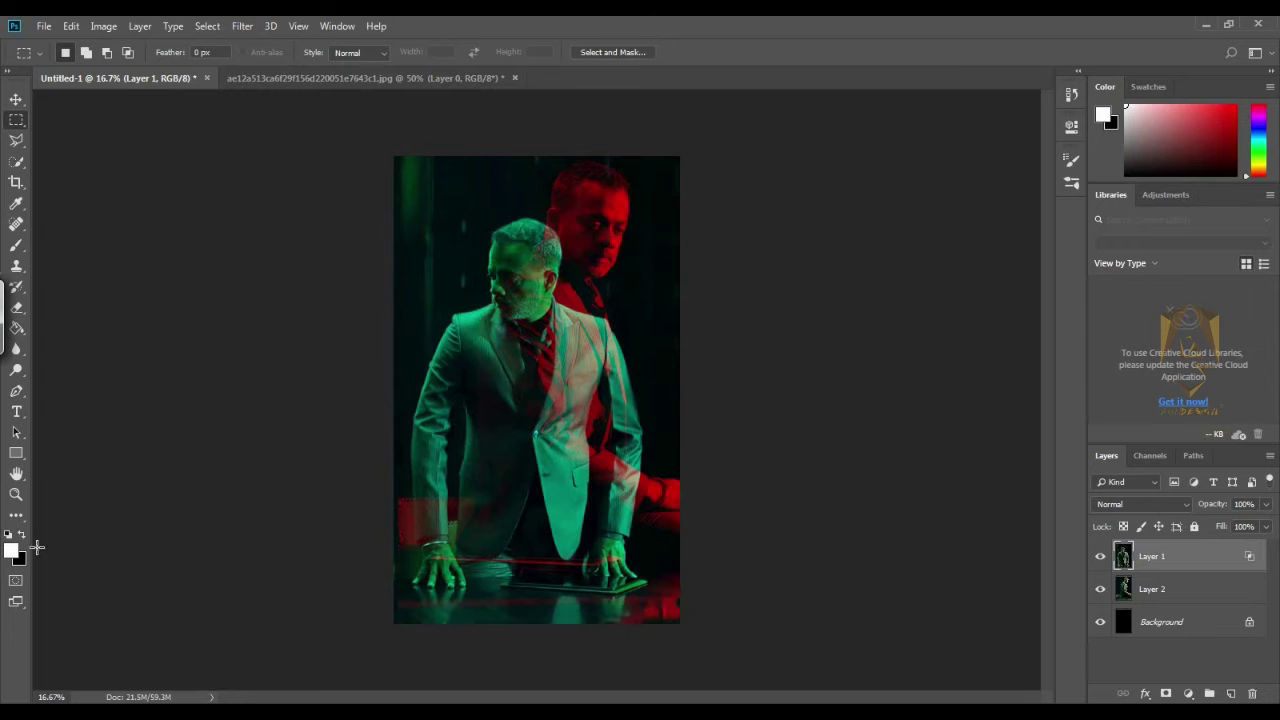
Step: Type the two-line title 'THE' / 'MASTER' below the figure
left_click(16, 412)
left_click(483, 535)
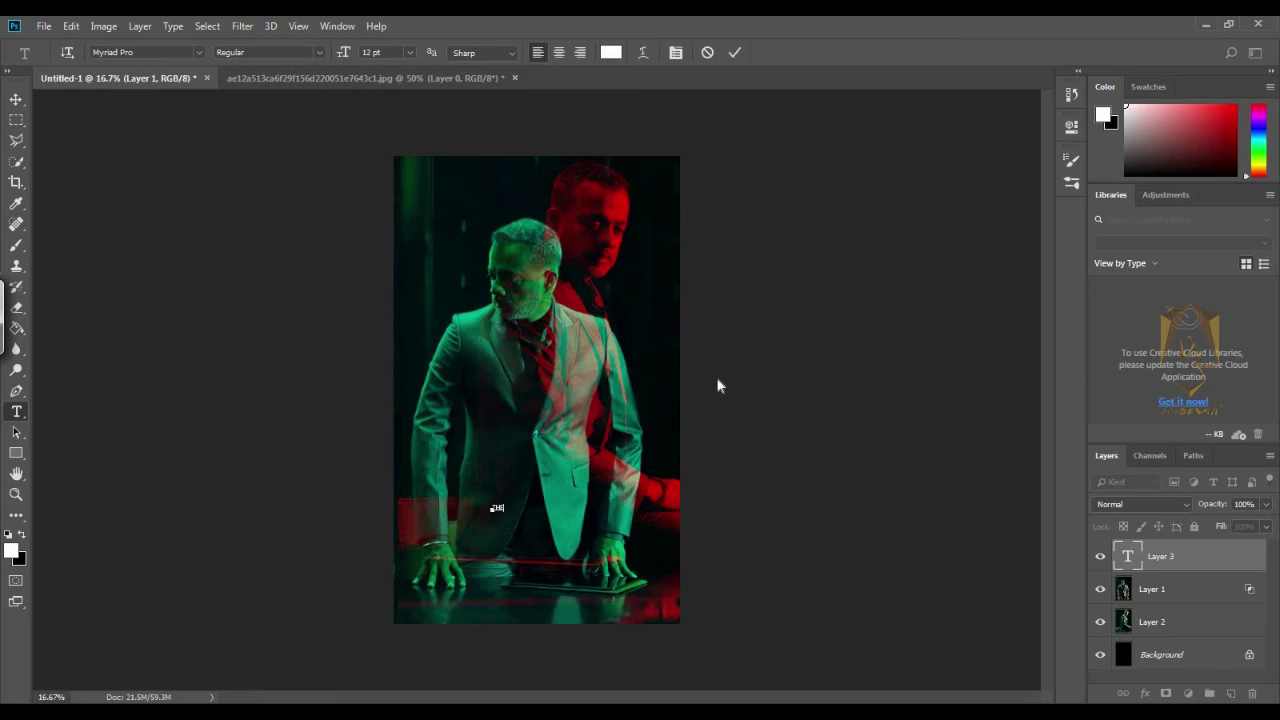
type("THE")
key("Return")
type("MASTER")
Step: Set the title font to Aldo the Apache after trying Scribble Box
left_click(199, 52)
scroll(391, 503, "up", 10)
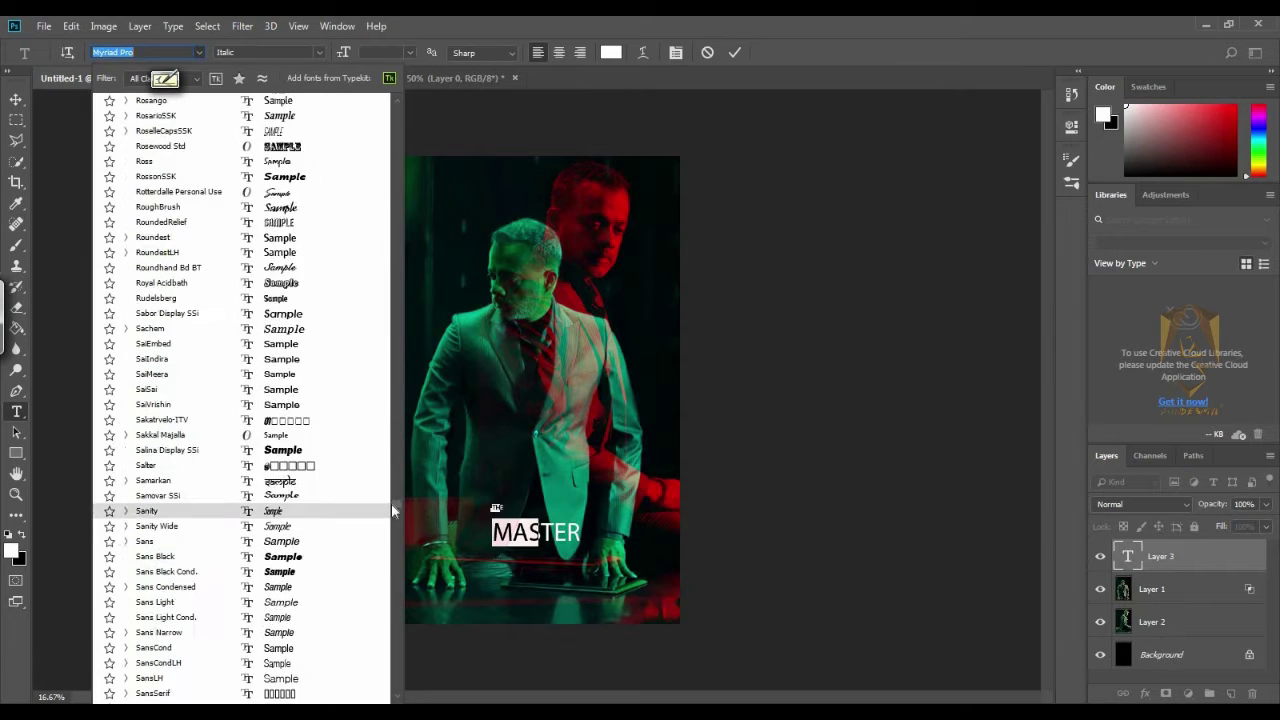
left_click(150, 515)
left_click(199, 52)
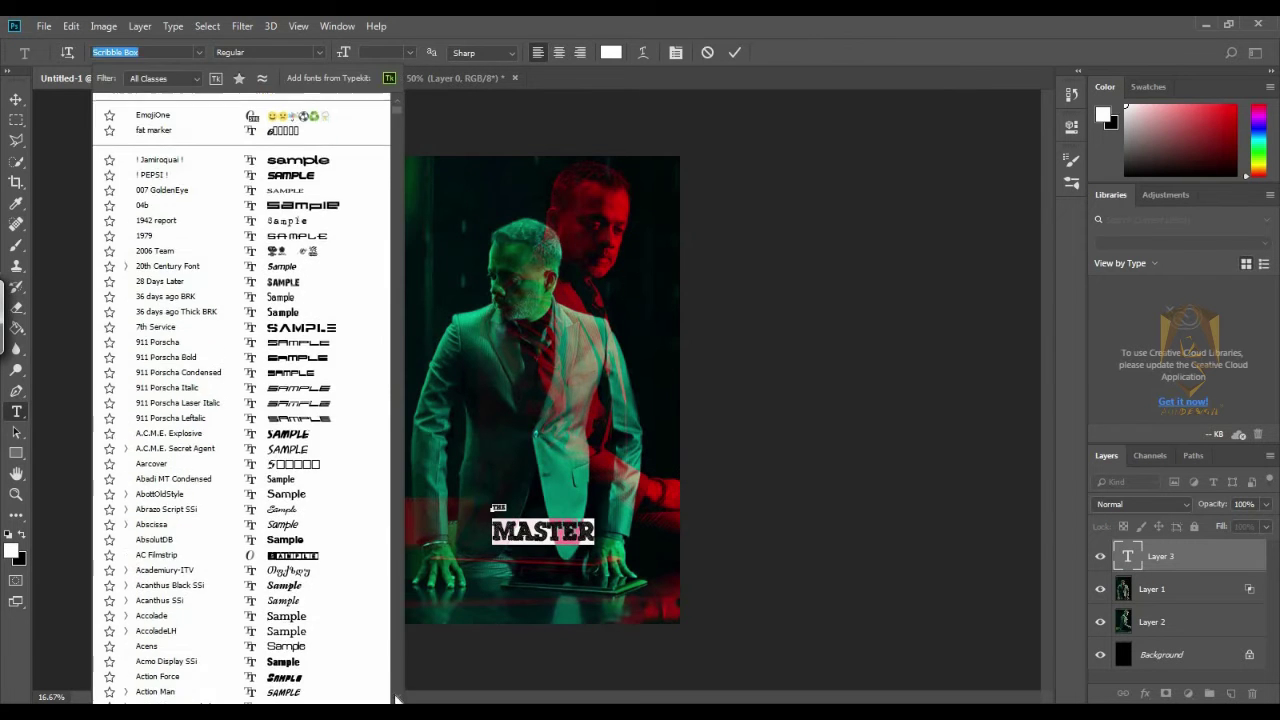
scroll(300, 500, "down", 10)
left_click(310, 636)
Step: Show the Character panel and enlarge the THE MASTER title
left_click(337, 26)
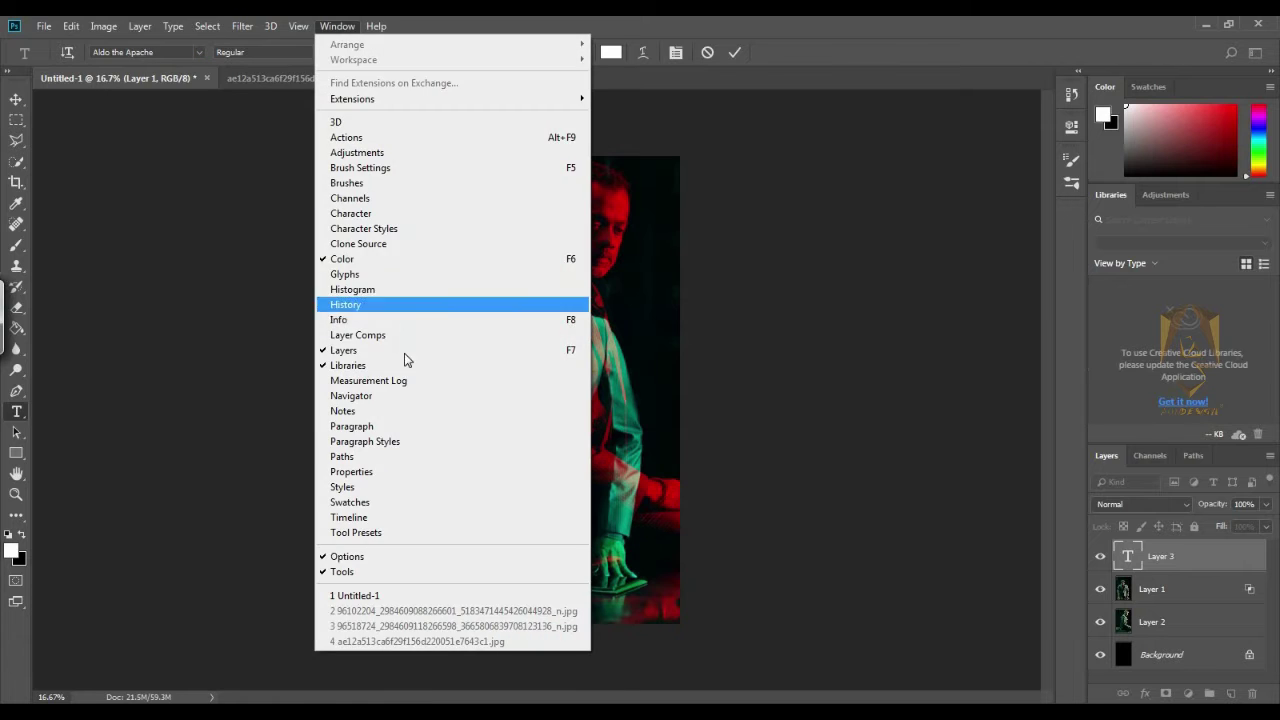
left_click(357, 226)
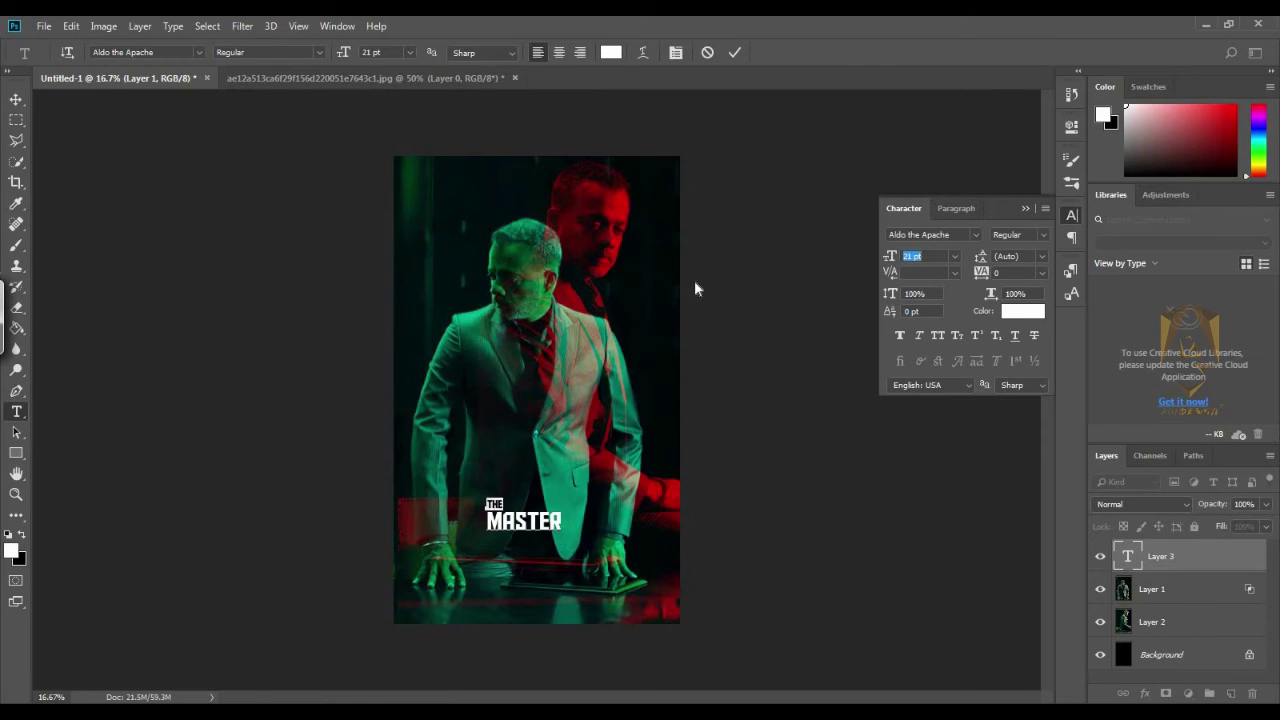
key("ctrl+t")
left_click_drag(566, 545, 622, 575)
key("Return")
Step: Add a small credit line with the director's name above the title
key("t")
left_click(518, 454)
type("gautham vasudev menon")
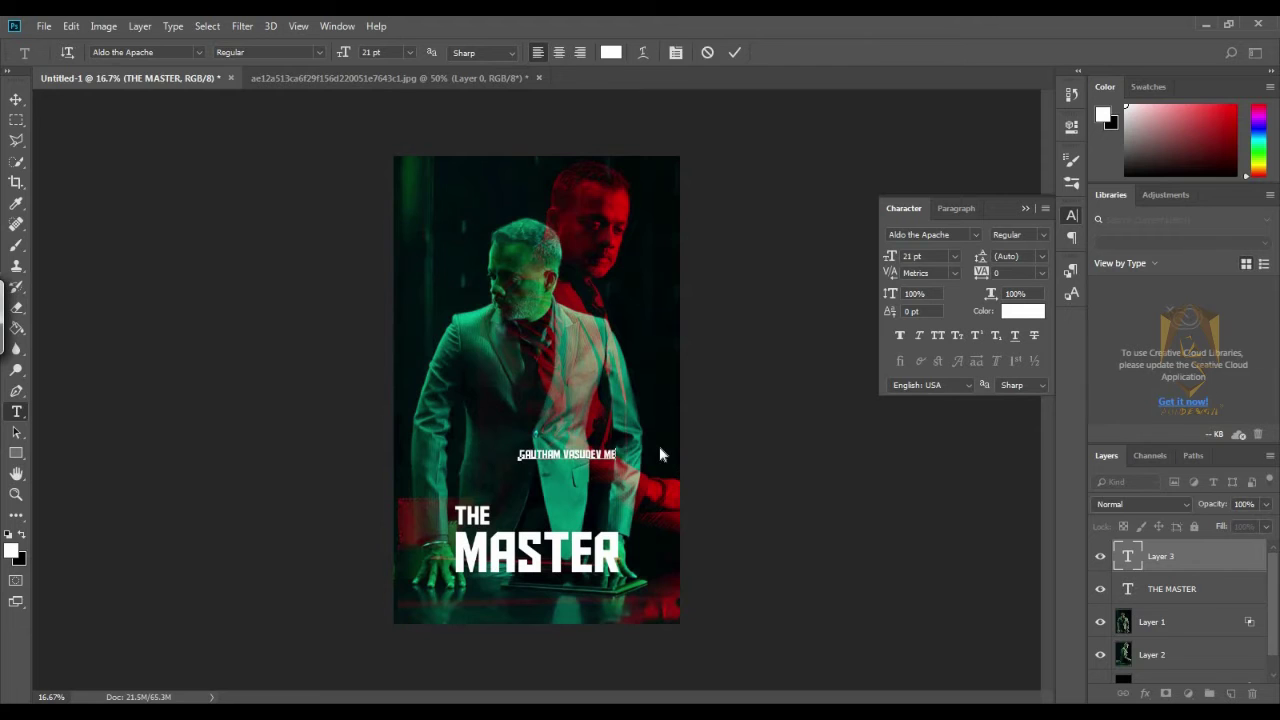
key("ctrl+t")
left_click_drag(567, 454, 537, 590)
Step: Add a subtitle under MASTER with 740 tracking, stretched to MASTER's width
key("Return")
key("alt+Right")
key("alt+Right")
key("alt+Right")
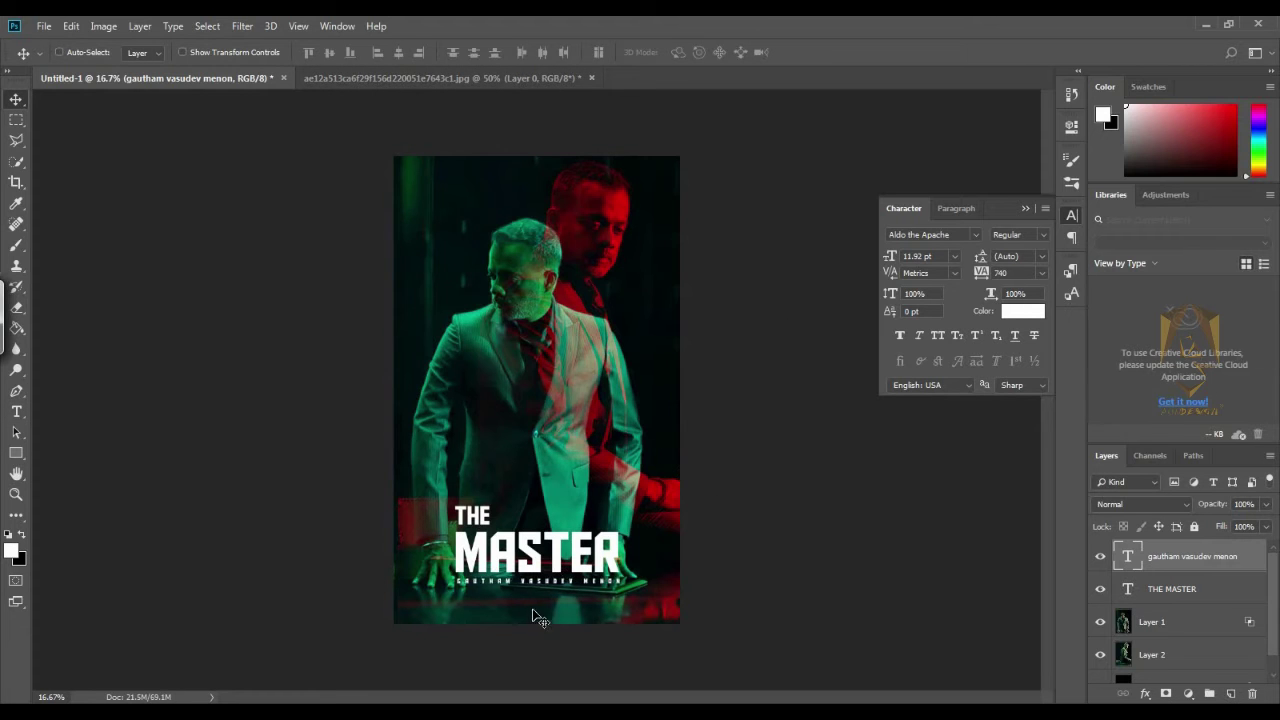
key("ctrl+t")
left_click_drag(627, 576, 630, 578)
key("Return")
key("alt+bracketleft")
key("alt+bracketleft")
key("m")
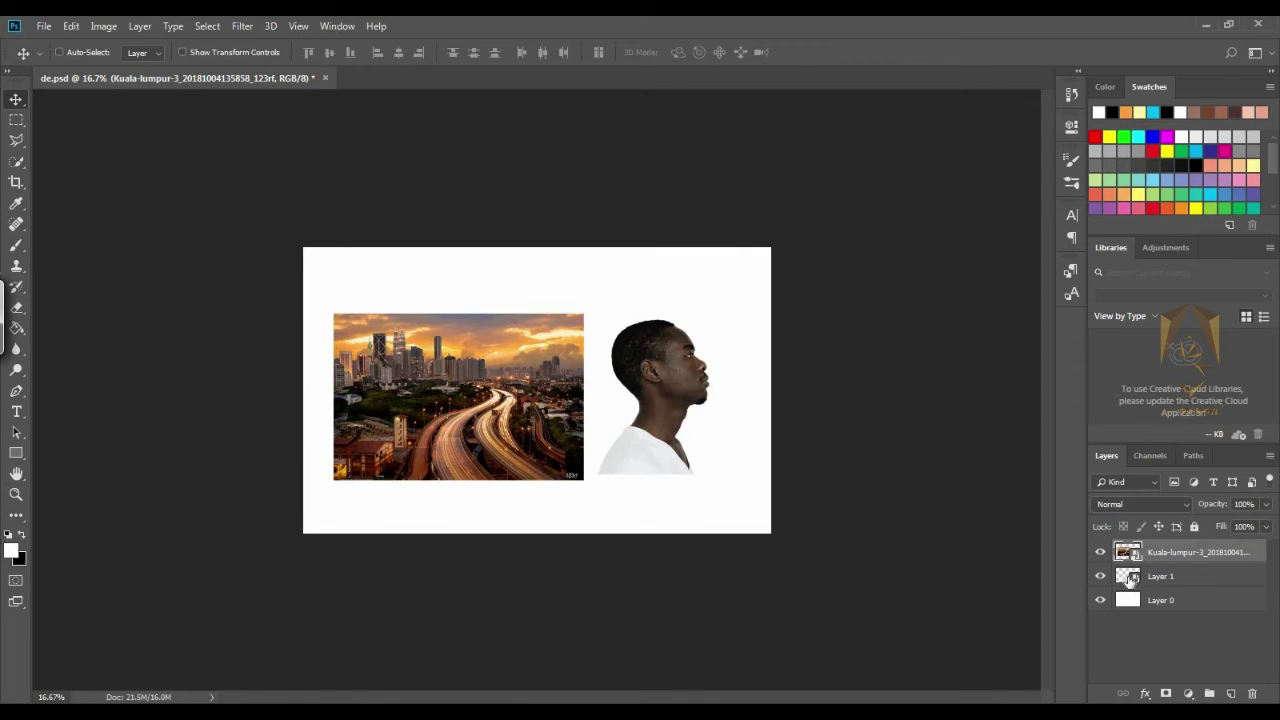
Step: Raise the profile level with the city photo and nudge the city photo into place
left_click(1146, 580)
mouse_move(676, 385)
left_mouse_down()
mouse_move(697, 378)
mouse_move(681, 367)
mouse_move(689, 382)
left_mouse_up()
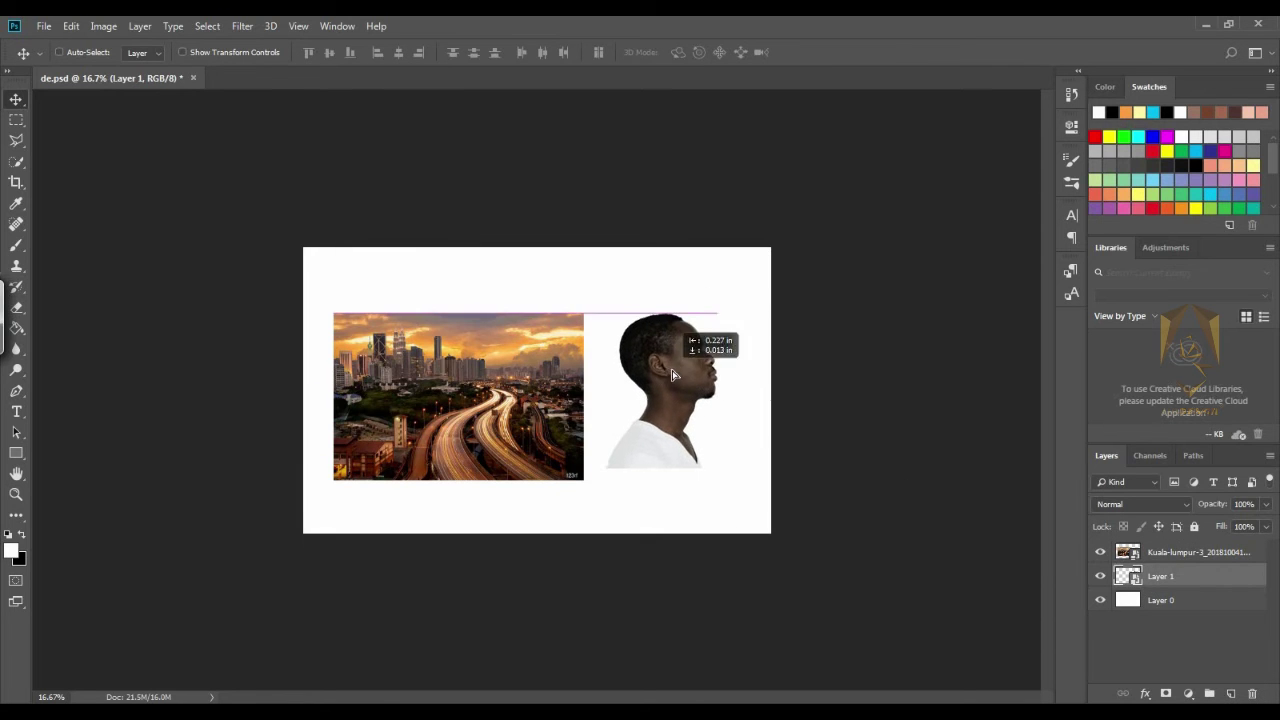
left_click(1100, 600)
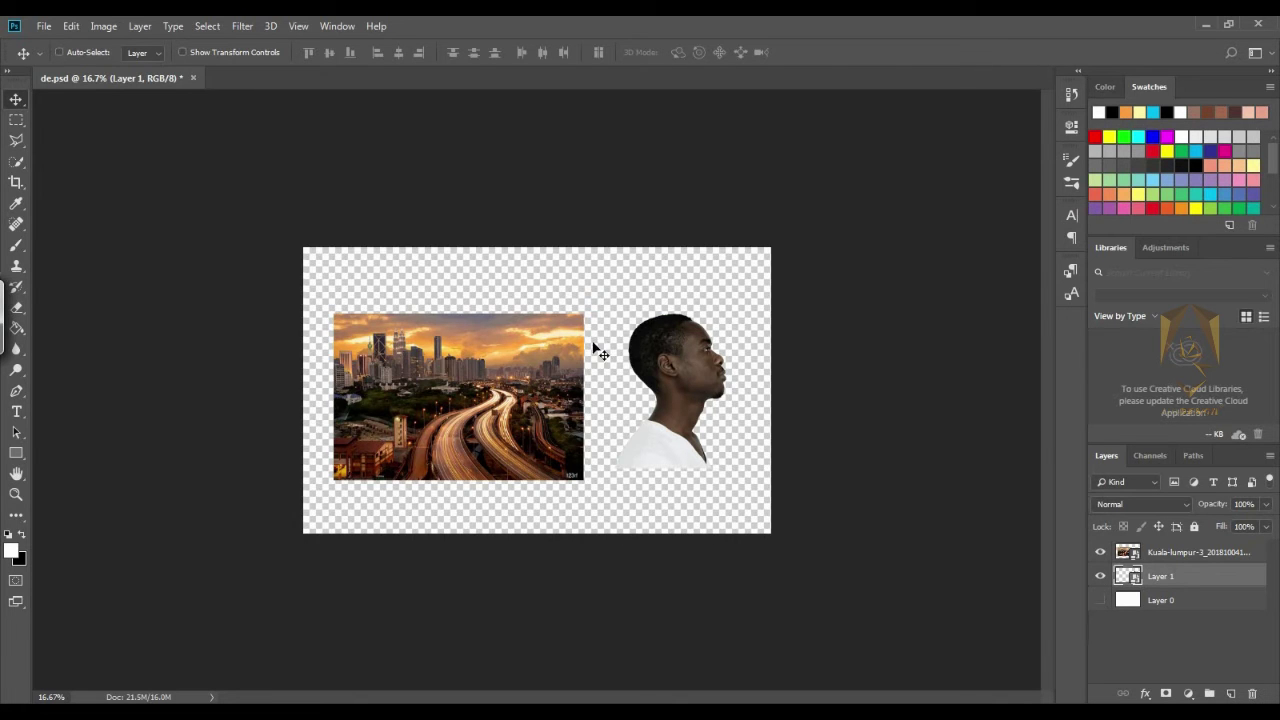
left_click(1100, 600)
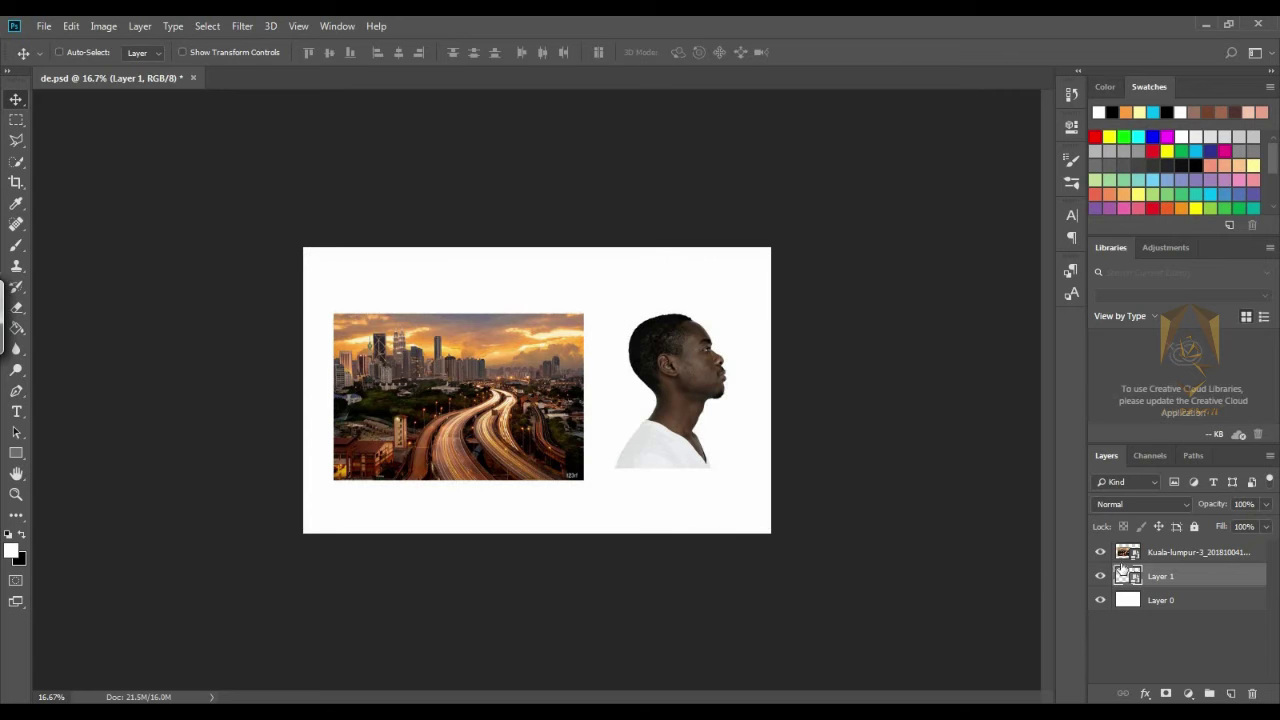
left_click(1125, 556)
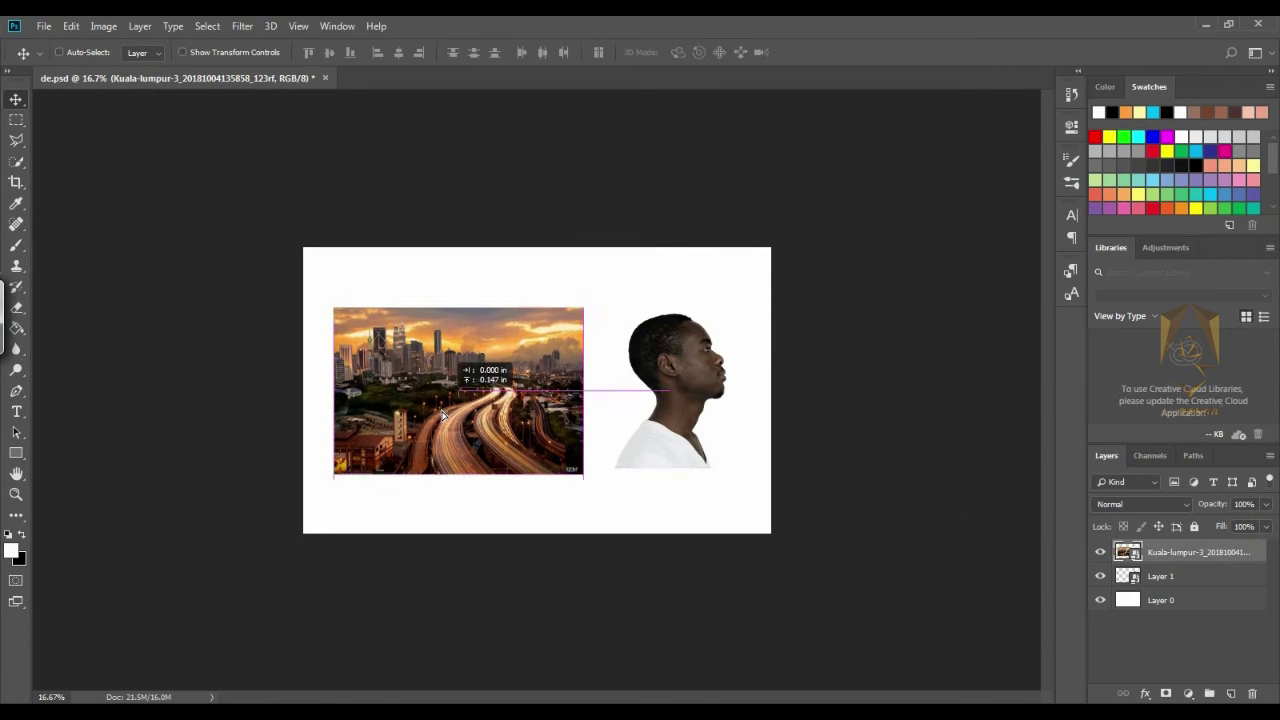
left_click_drag(430, 405, 419, 414)
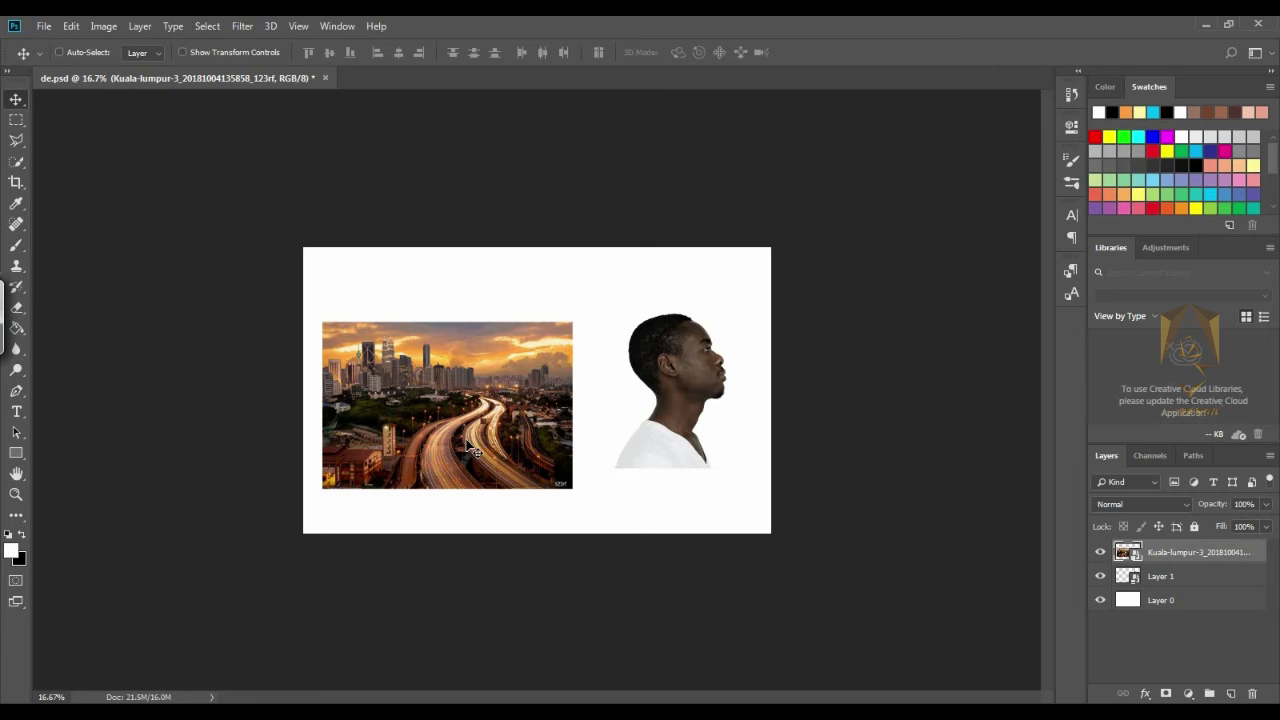
left_click_drag(459, 400, 471, 400)
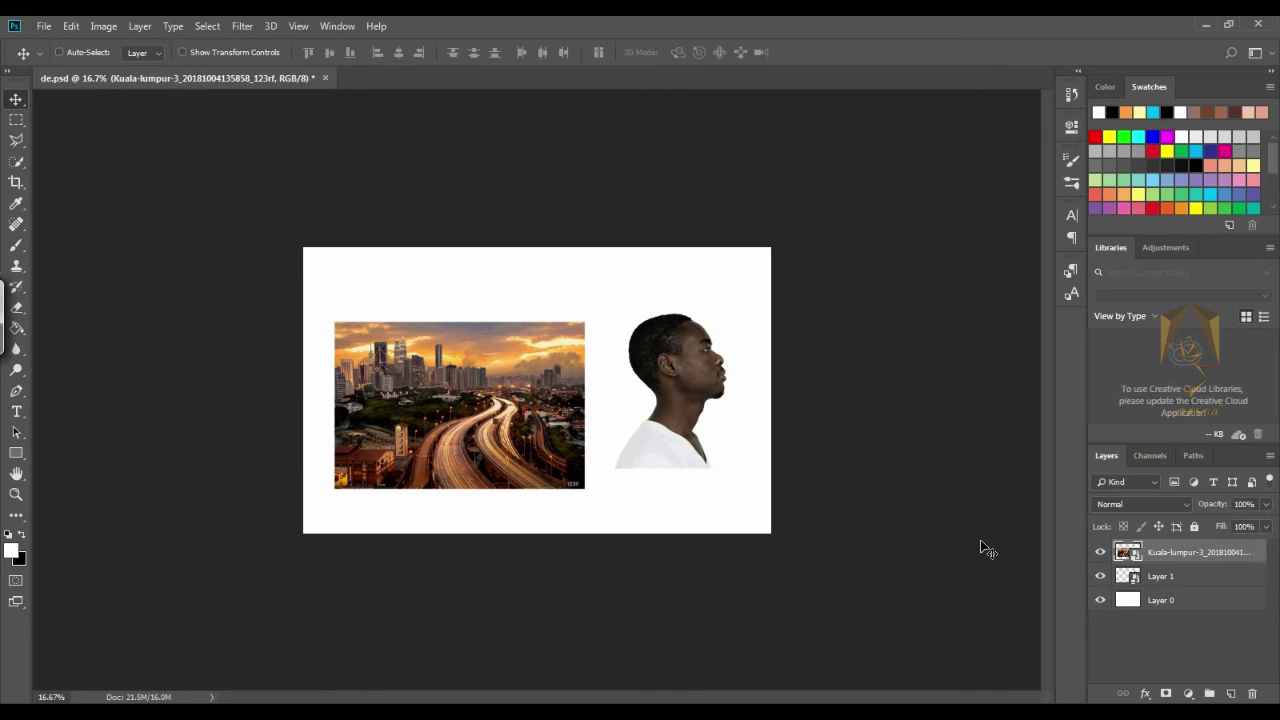
Step: Slide the man's profile left until it sits fully behind the city photo
left_click(1160, 577)
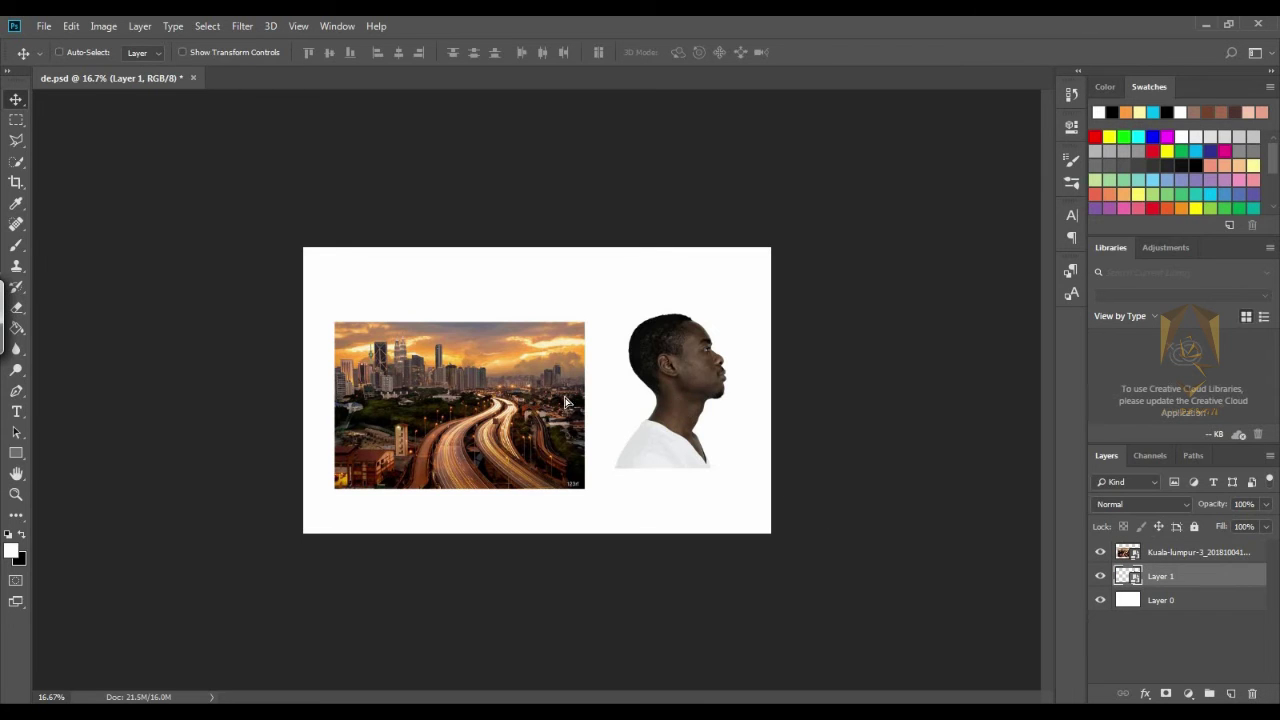
left_click_drag(676, 403, 524, 390)
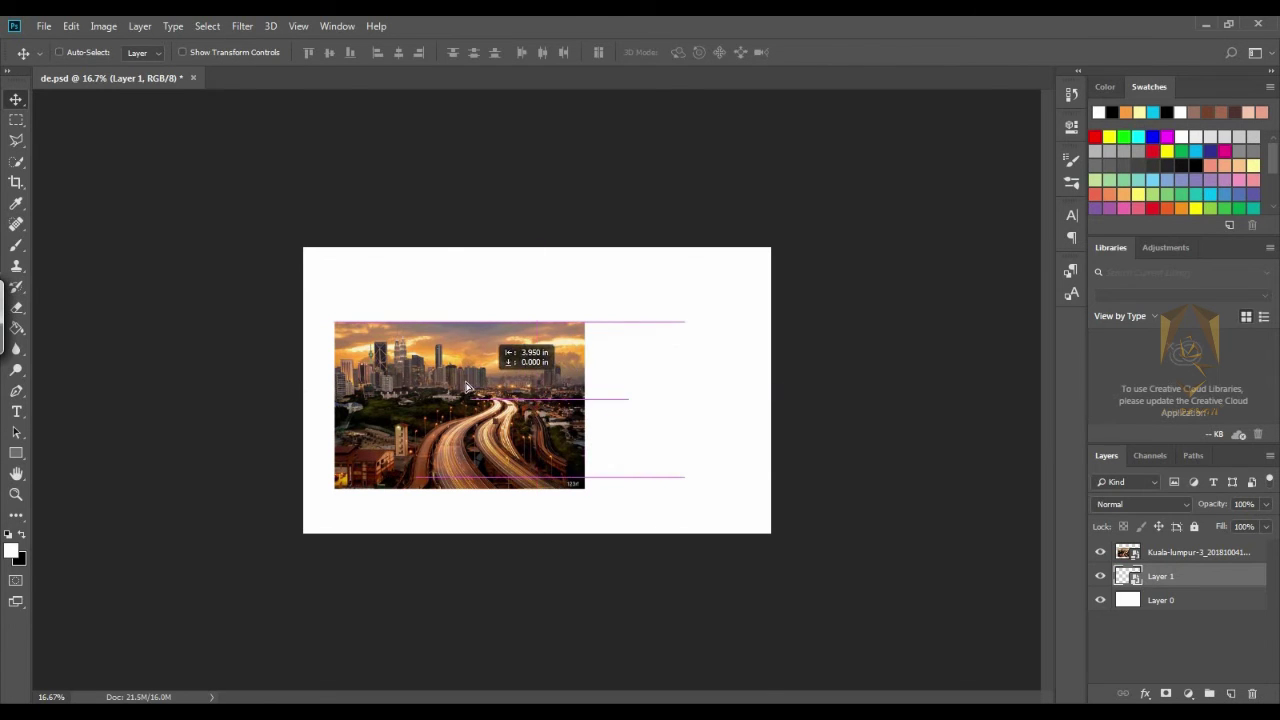
left_click_drag(524, 390, 470, 390)
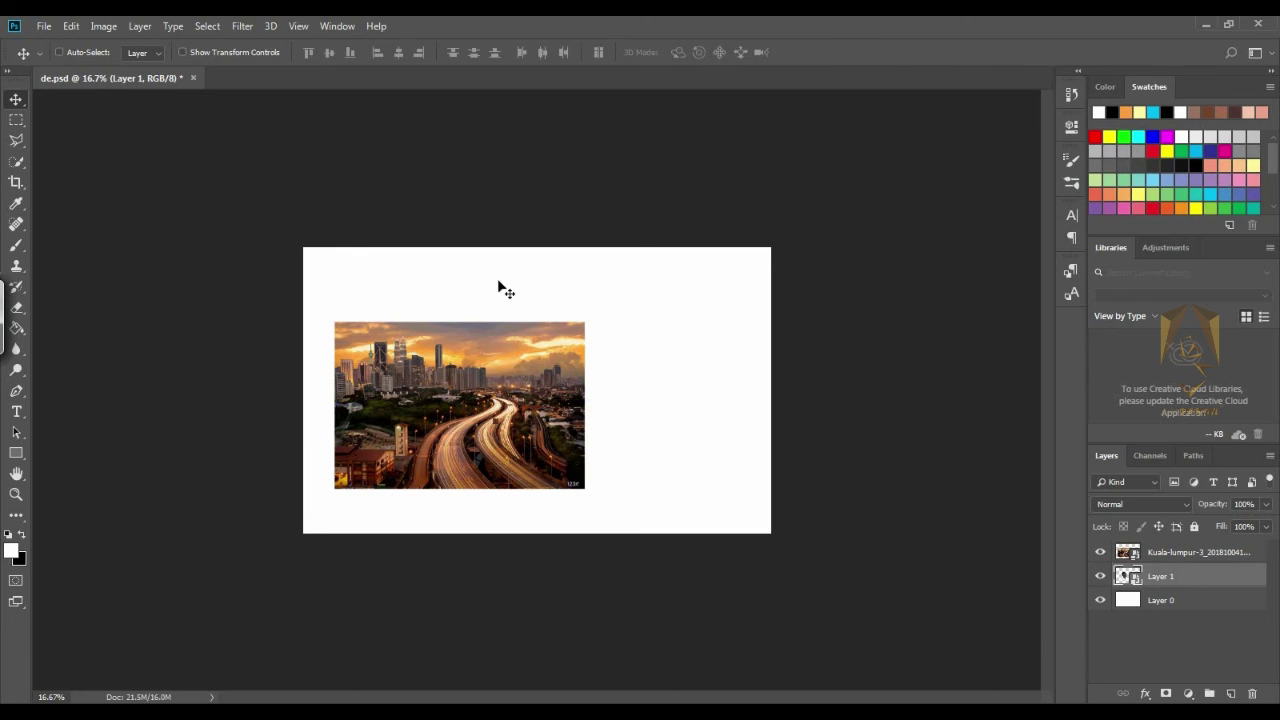
left_click(1167, 562)
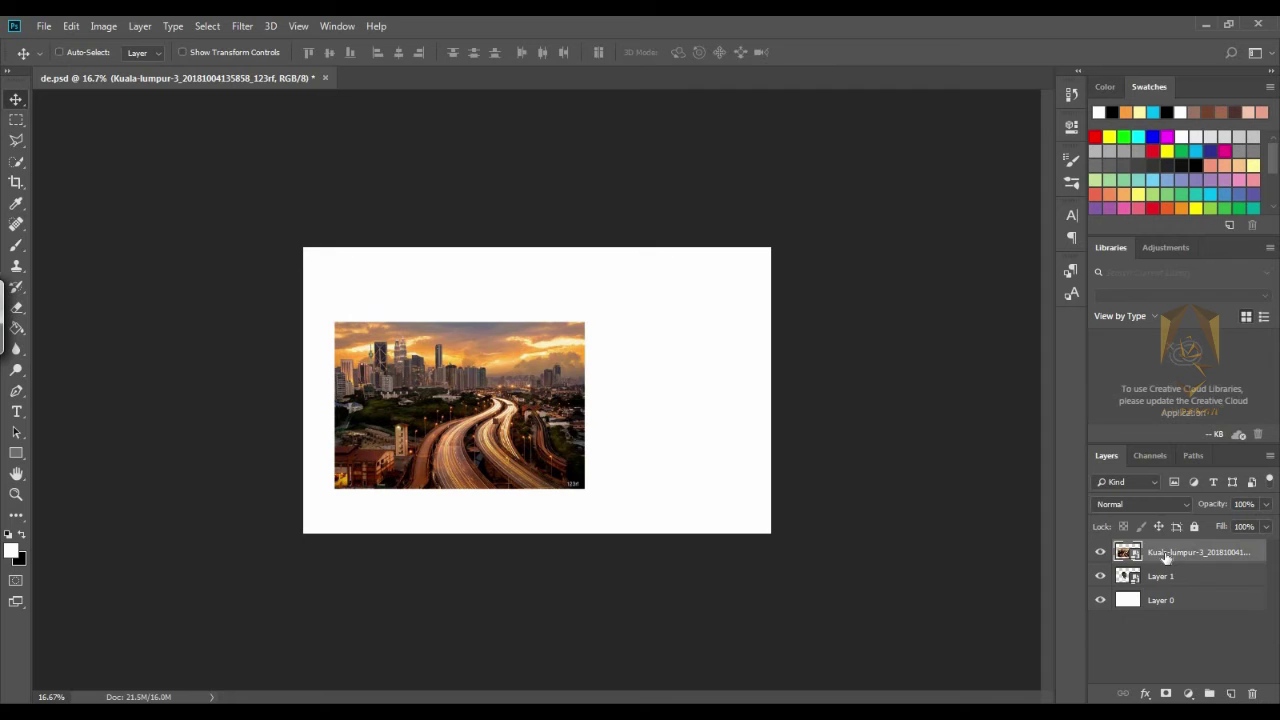
left_click(1161, 579)
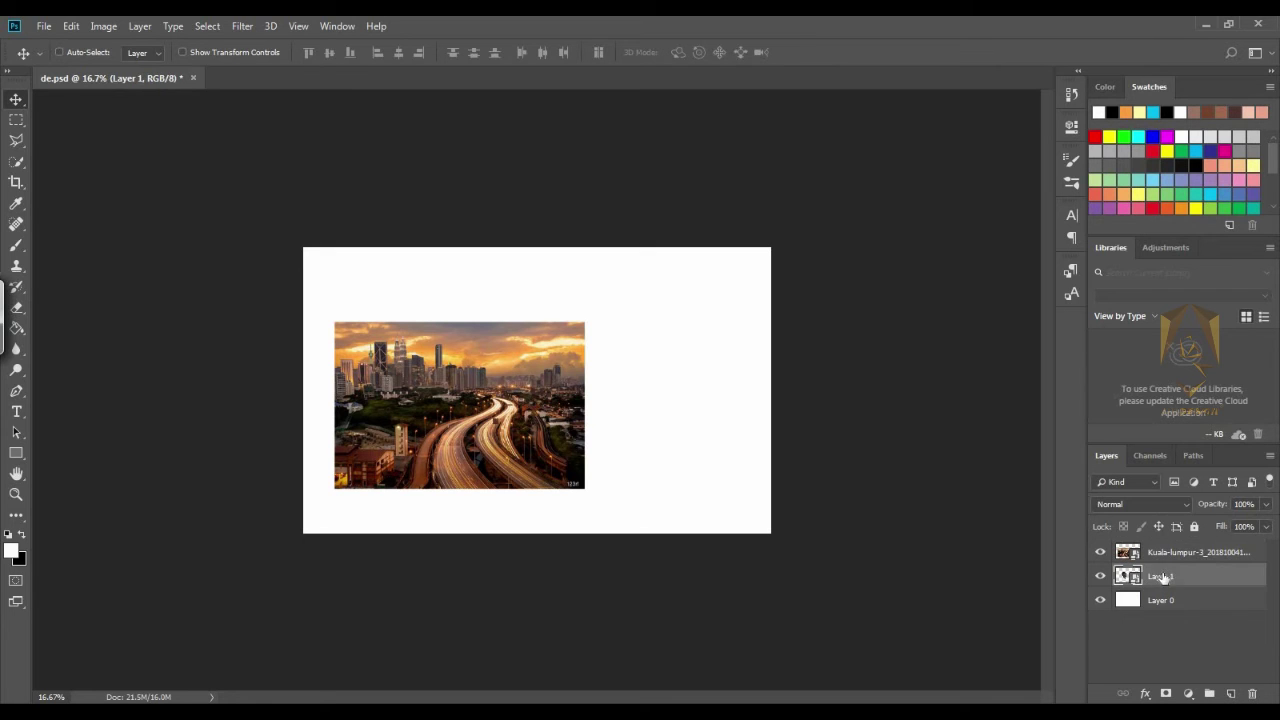
left_click(1172, 559)
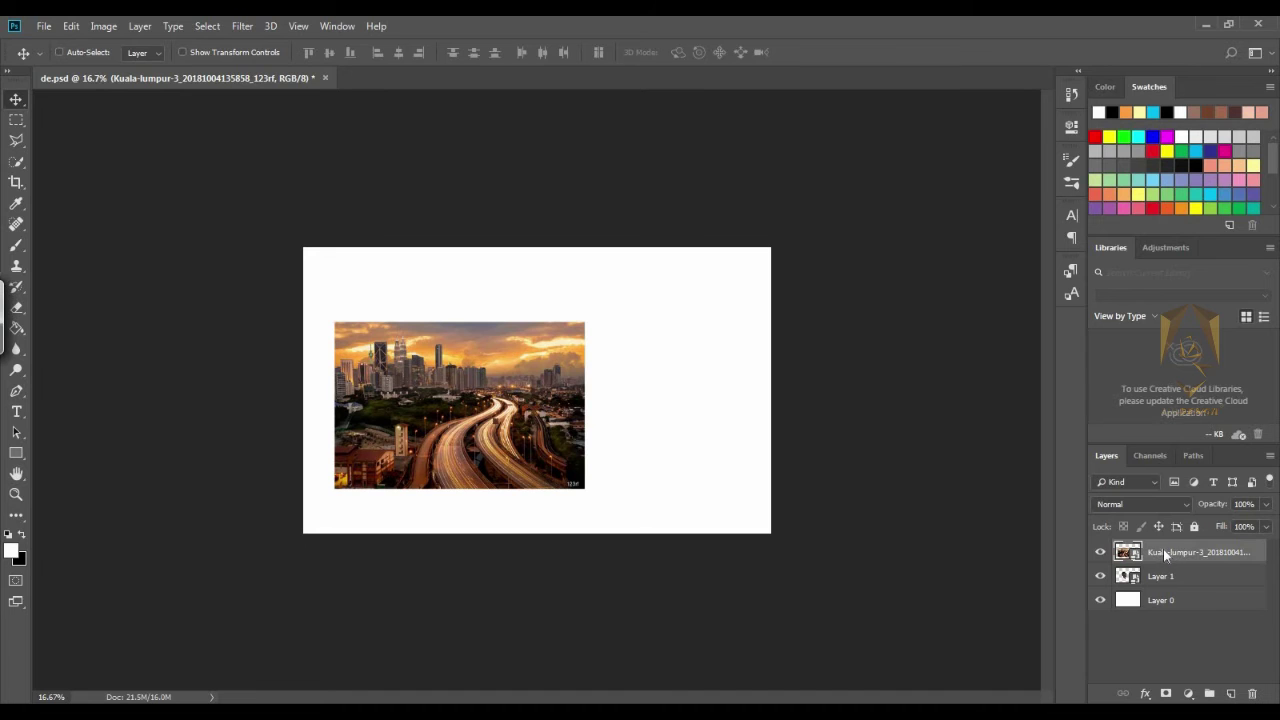
Step: Create a clipping mask from the Kuala-lumpur layer onto the man's profile
right_click(1165, 556)
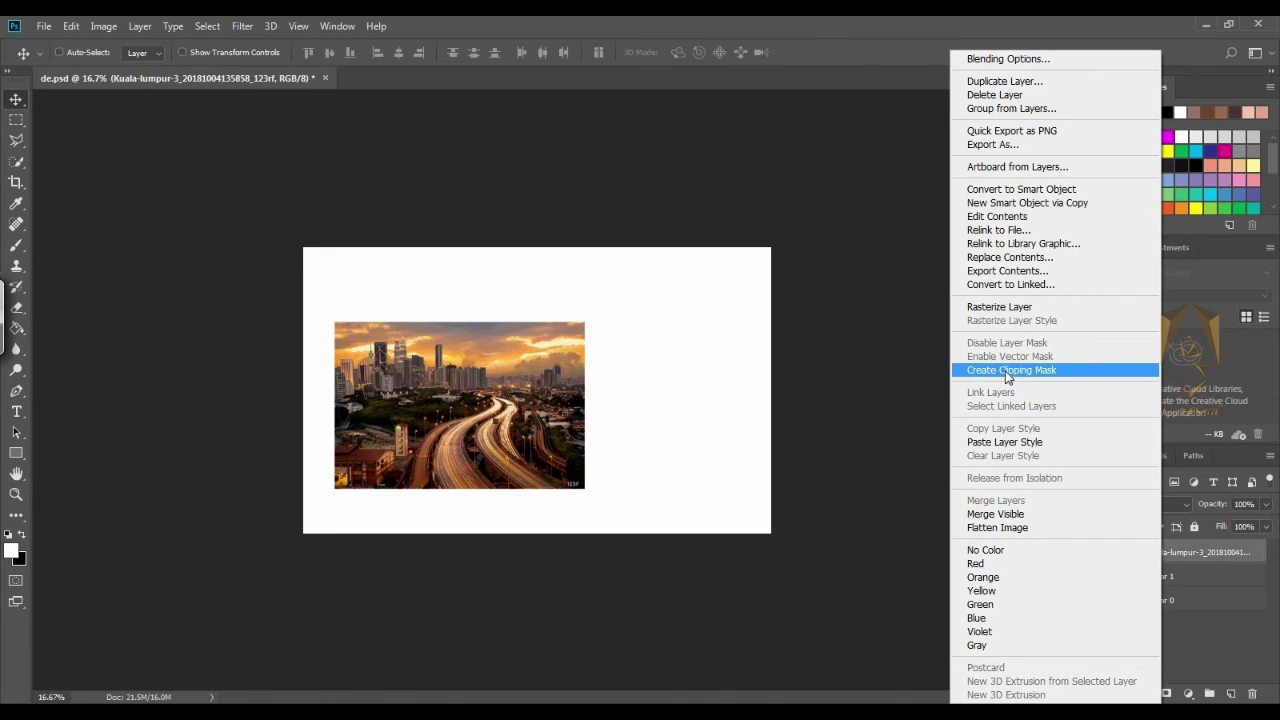
left_click(1008, 372)
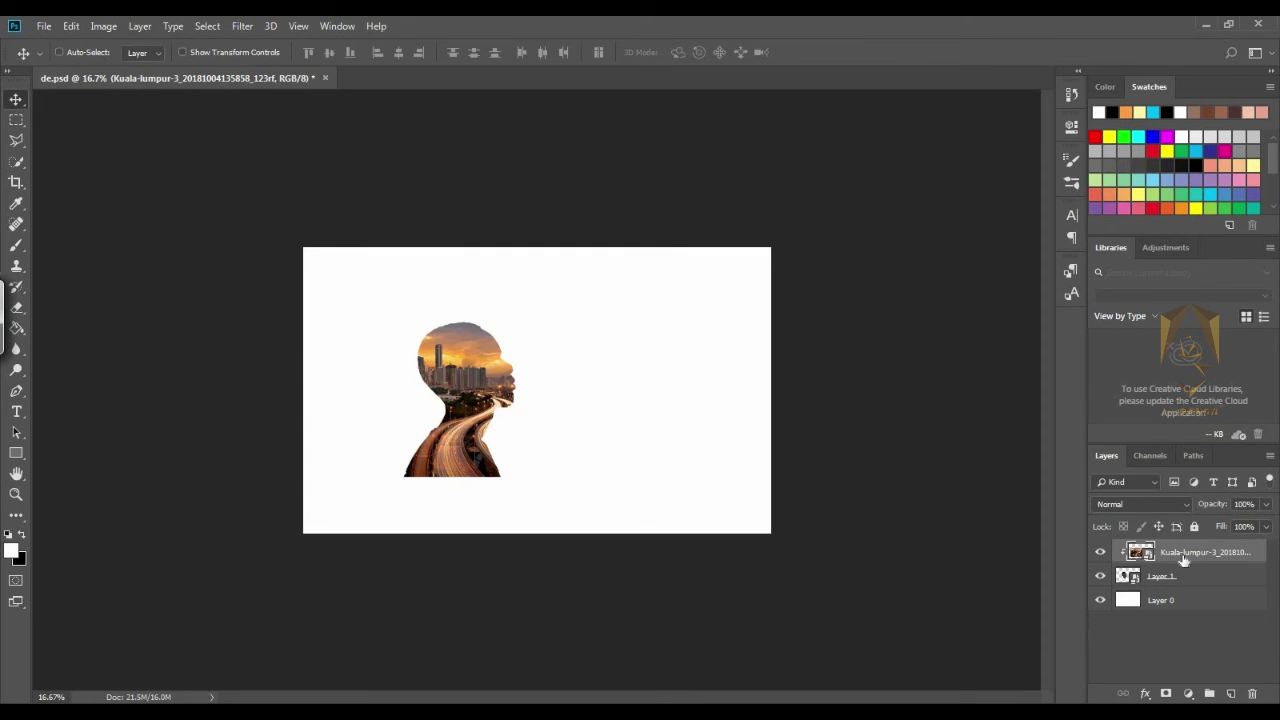
Step: Rasterize the clipped Kuala-lumpur layer
right_click(1183, 555)
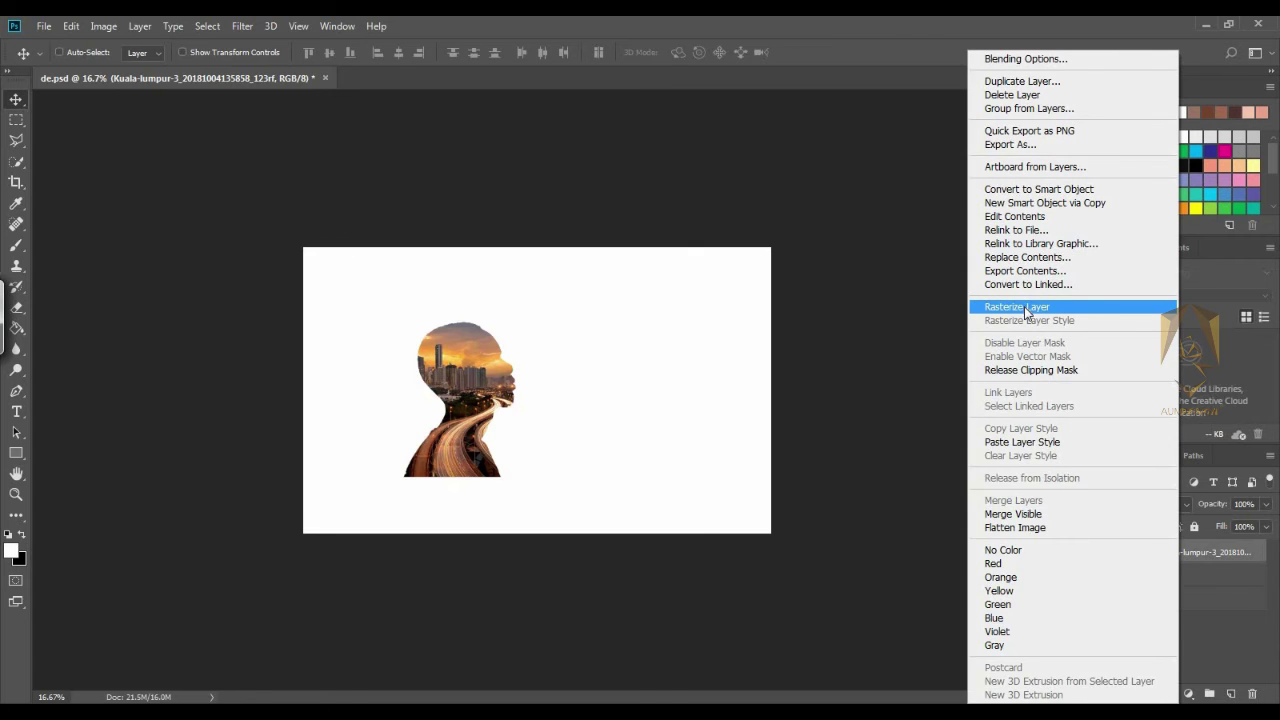
left_click(1028, 307)
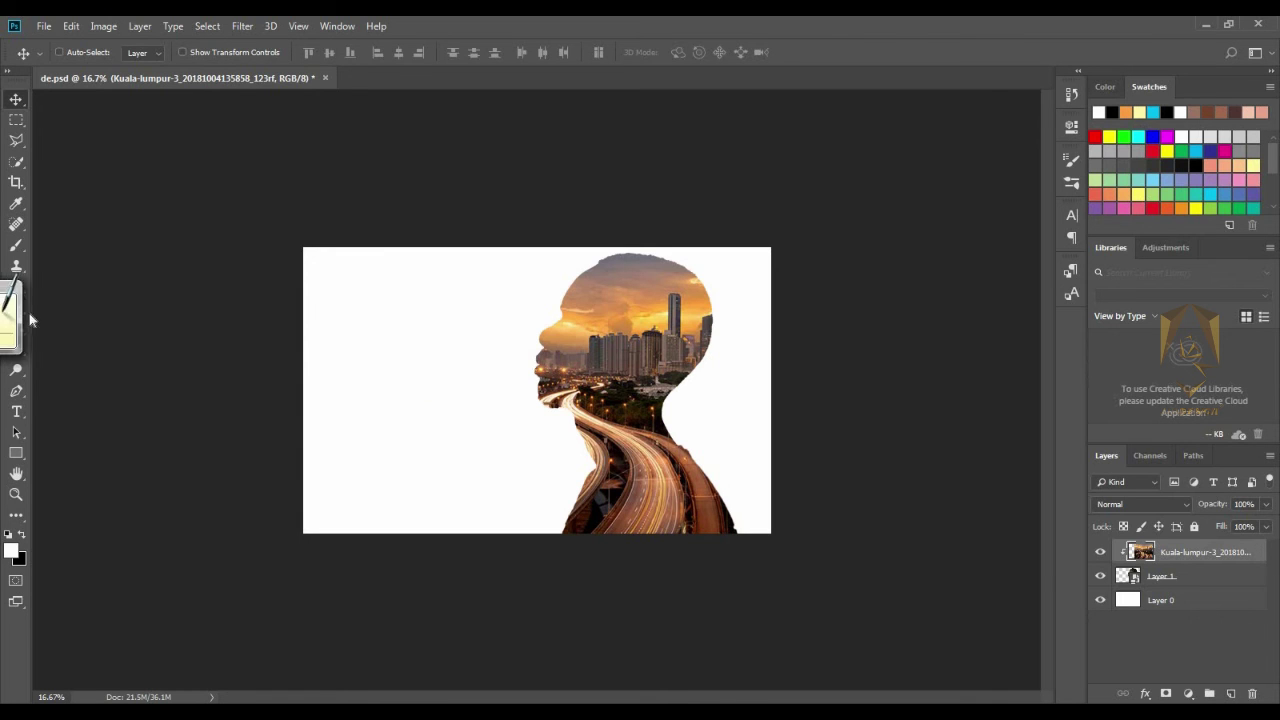
Step: Set up the Eraser with a larger soft brush and 70% flow
left_click(20, 310)
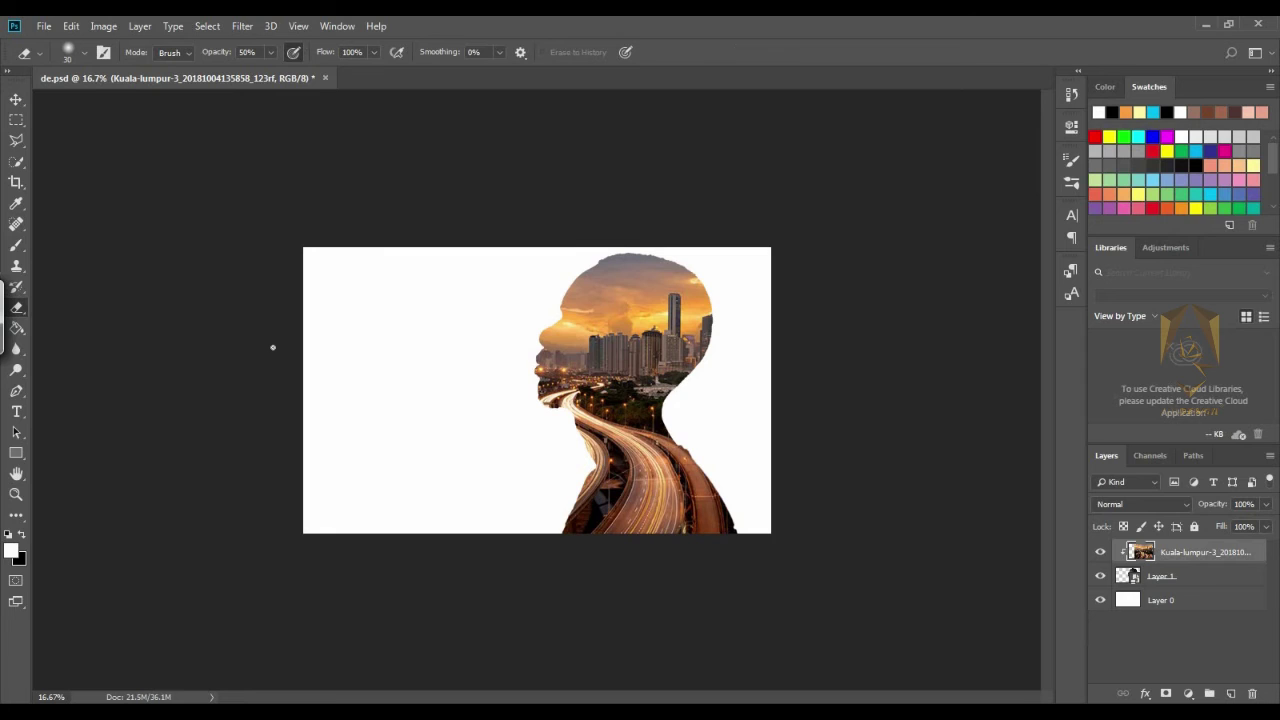
key("bracketright")
key("bracketright")
key("bracketright")
key("bracketright")
key("bracketright")
key("bracketright")
key("bracketright")
key("bracketright")
key("bracketright")
left_click(85, 61)
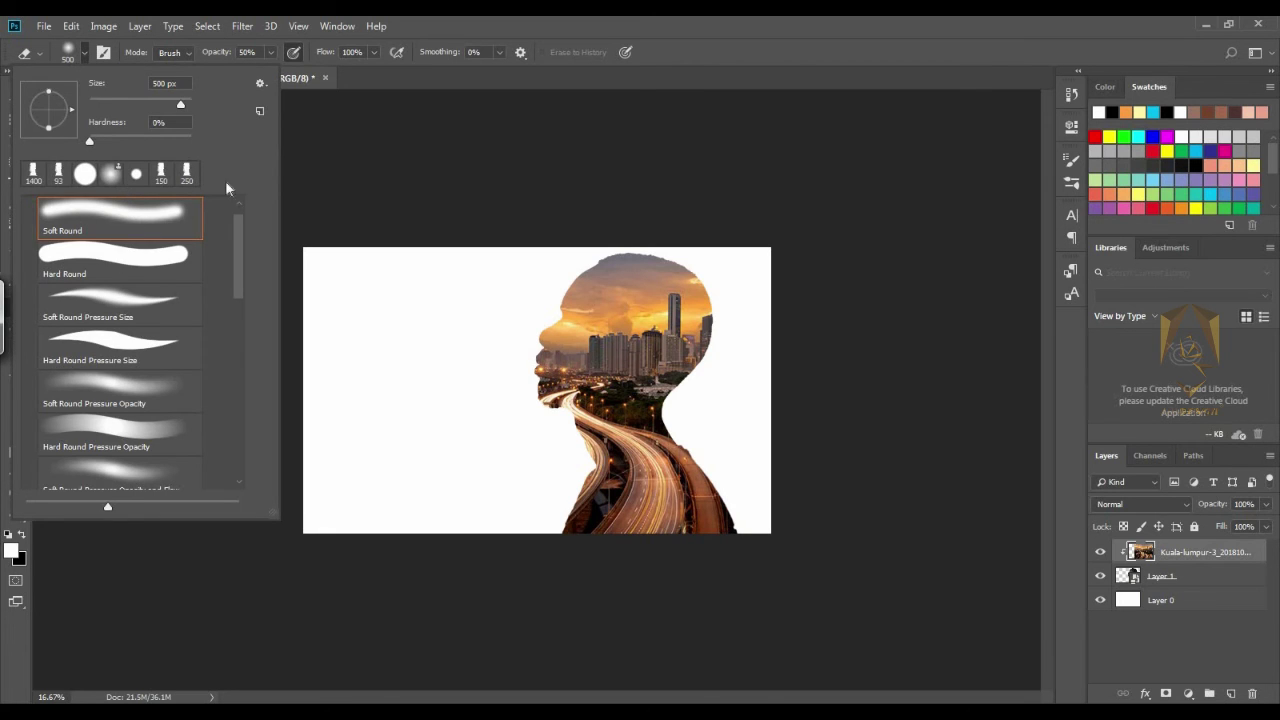
left_click(362, 130)
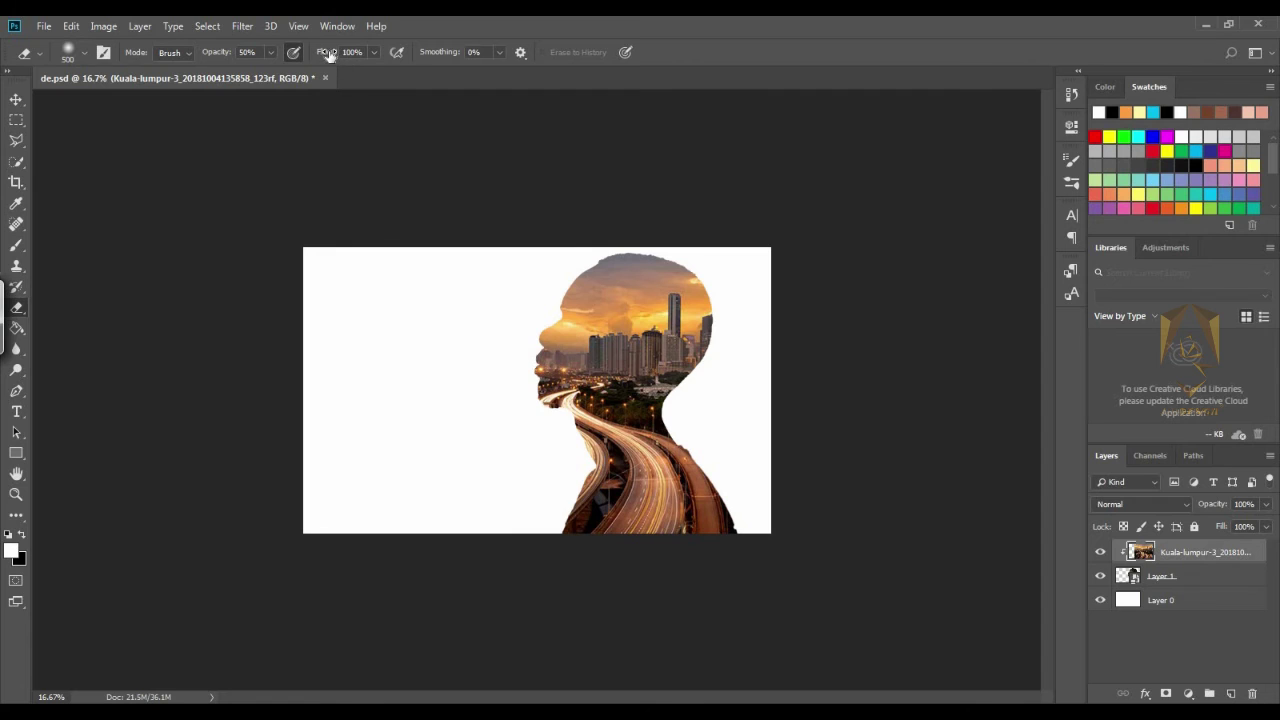
left_click_drag(326, 53, 308, 55)
left_click_drag(308, 55, 318, 55)
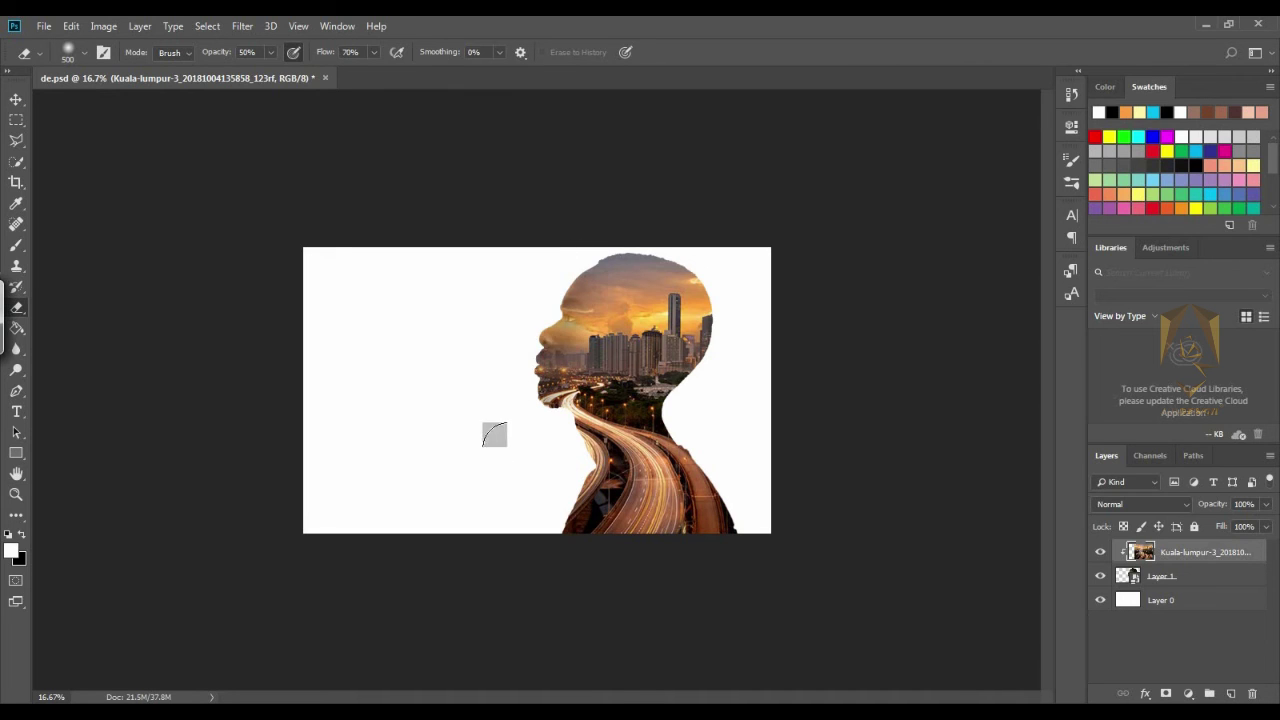
Step: Softly erase the city over the face, chin, forehead, head, neck and shoulder
left_click_drag(548, 350, 590, 290)
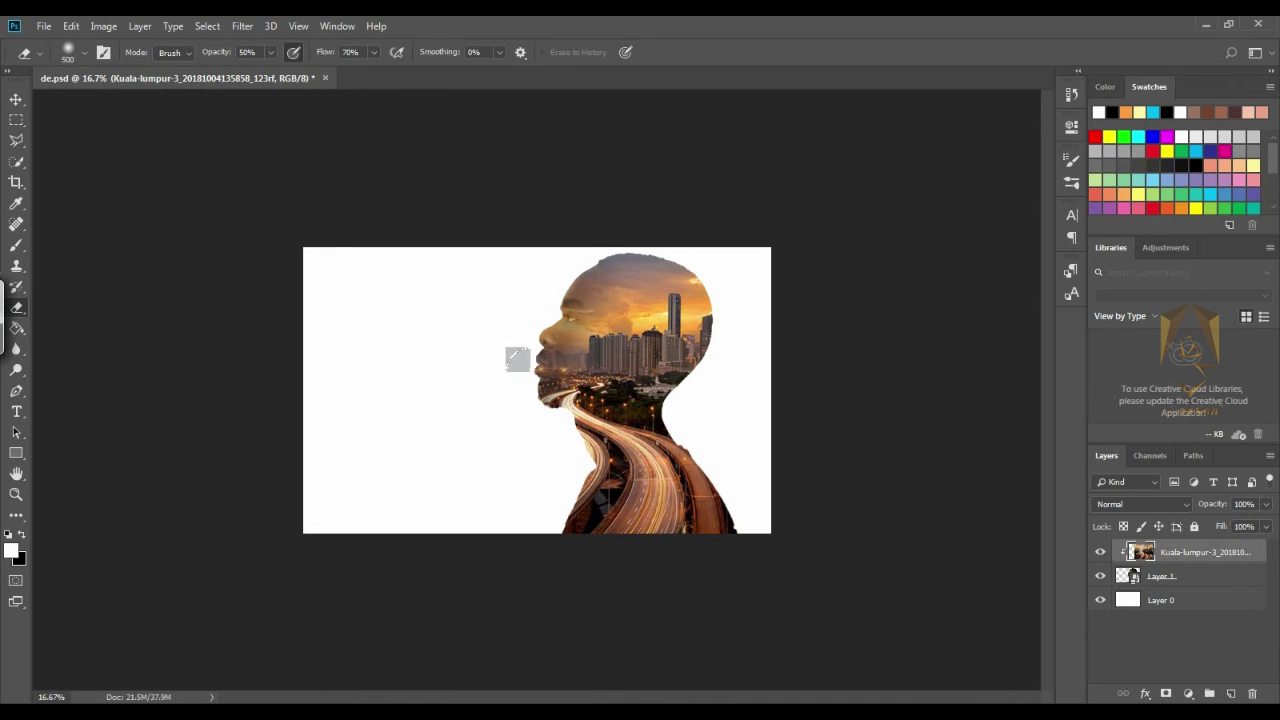
left_click_drag(517, 359, 552, 391)
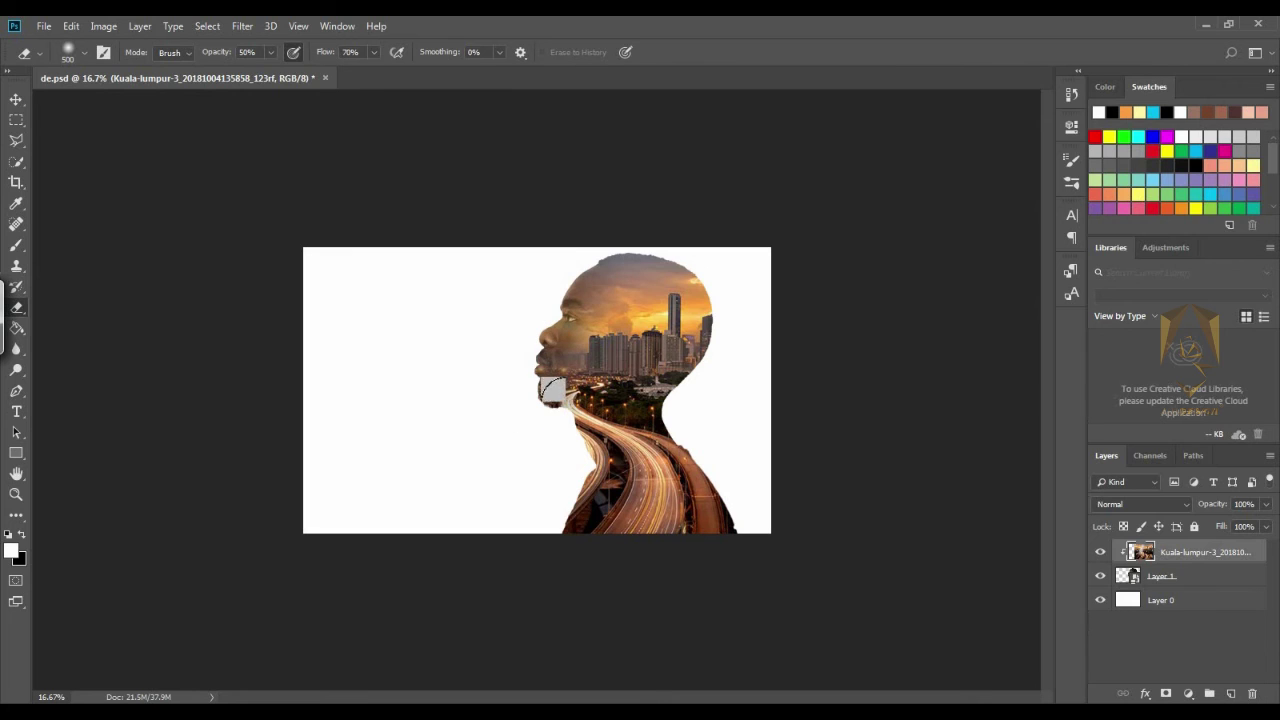
left_click_drag(682, 268, 693, 350)
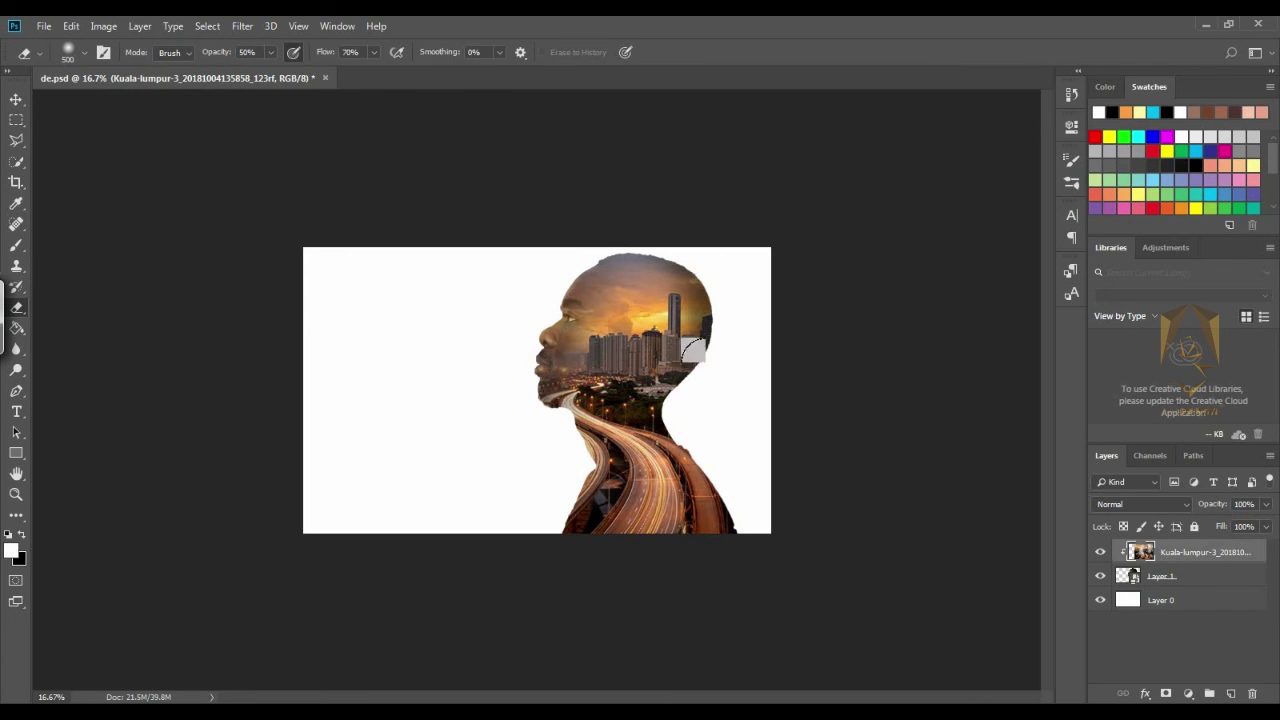
mouse_move(540, 286)
left_mouse_down()
mouse_move(527, 328)
mouse_move(616, 330)
mouse_move(700, 306)
mouse_move(686, 429)
mouse_move(510, 531)
left_mouse_up()
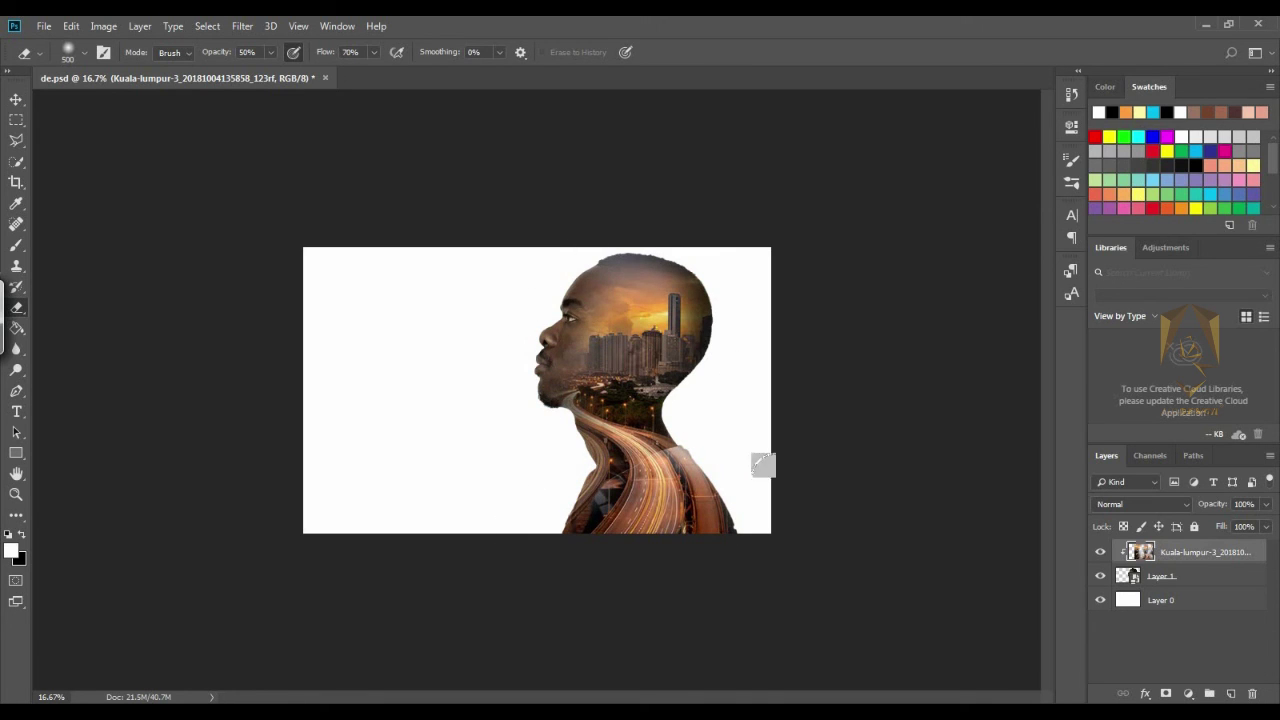
left_click_drag(735, 559, 715, 498)
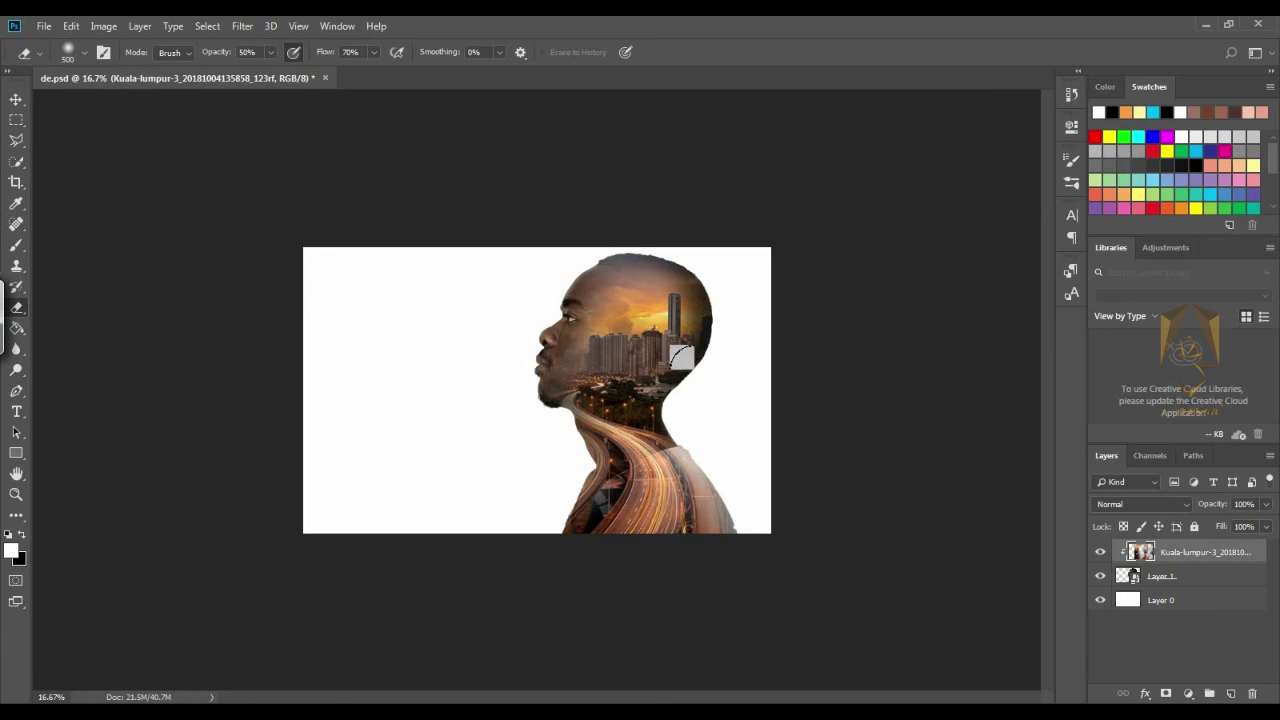
left_click_drag(567, 493, 686, 528)
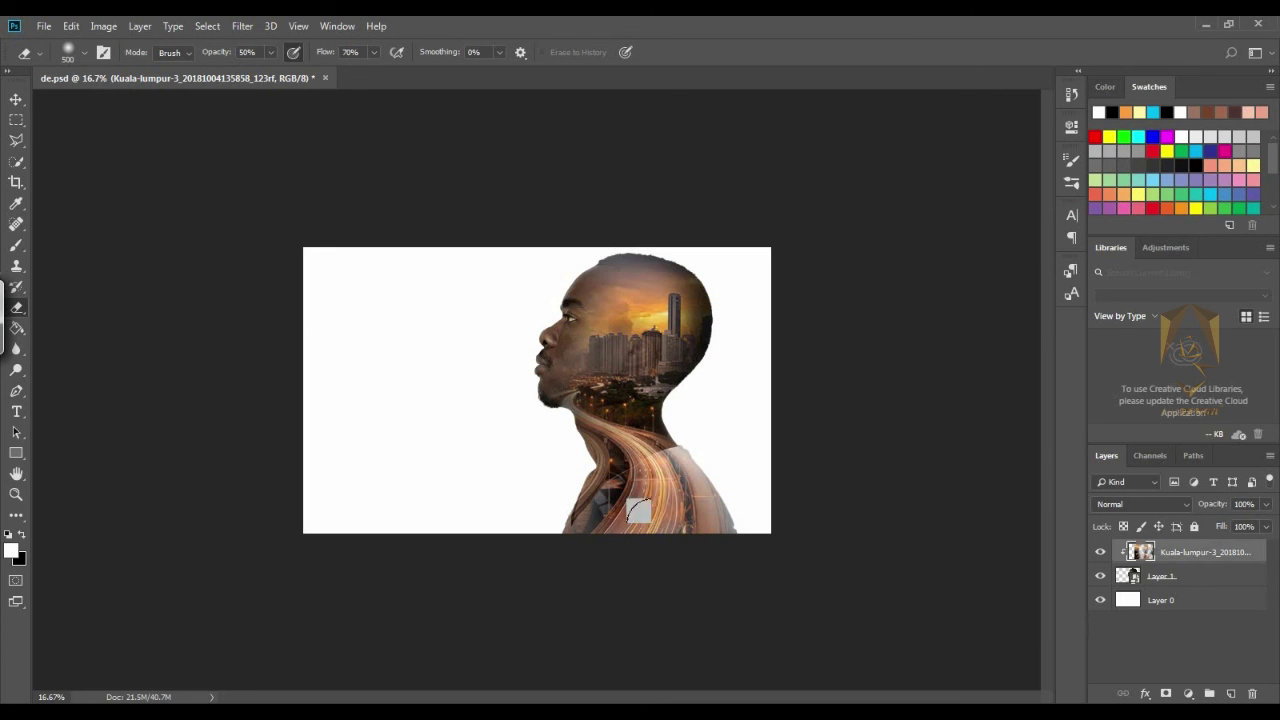
left_click_drag(580, 290, 650, 295)
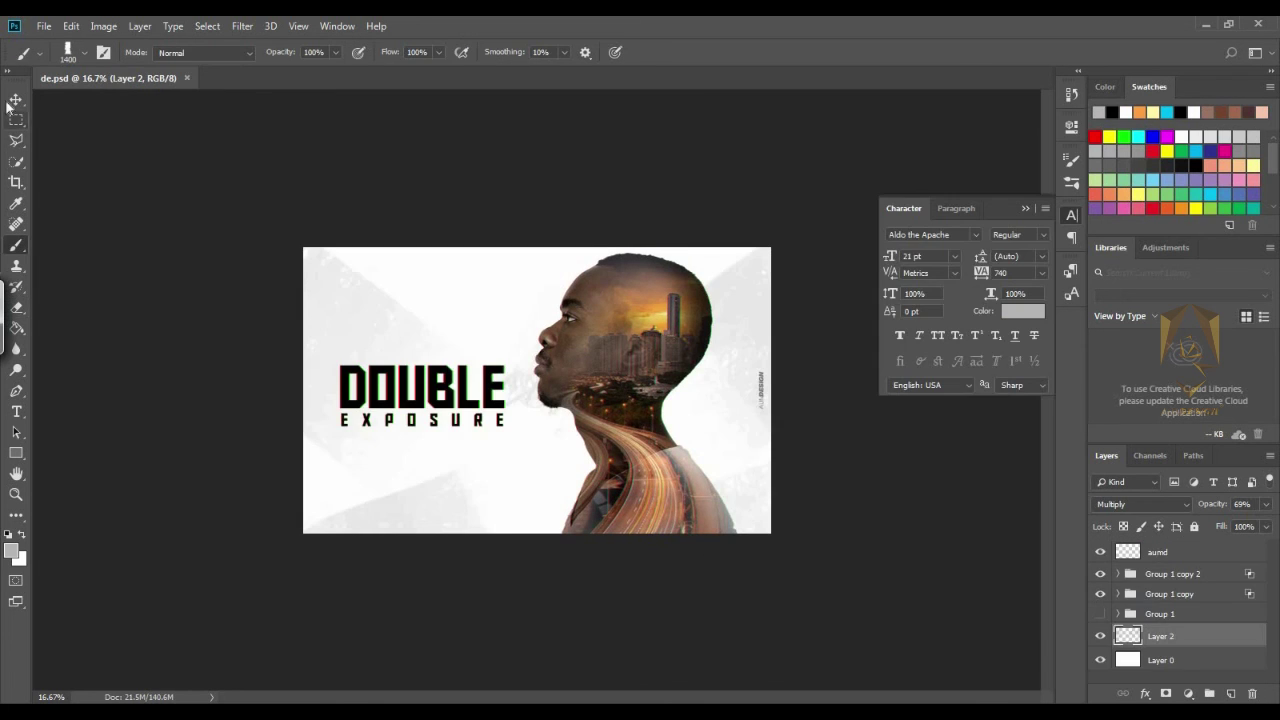
Step: Return to the Move tool to finish the DOUBLE EXPOSURE design
left_click(16, 99)
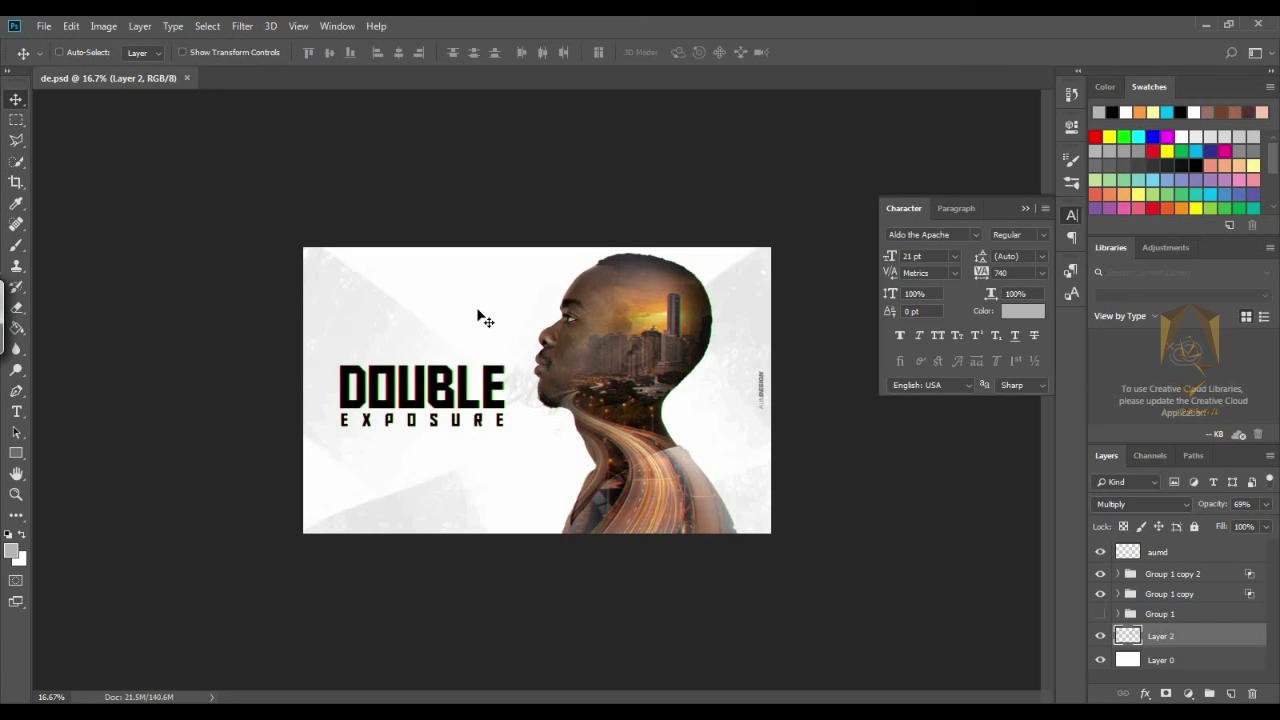